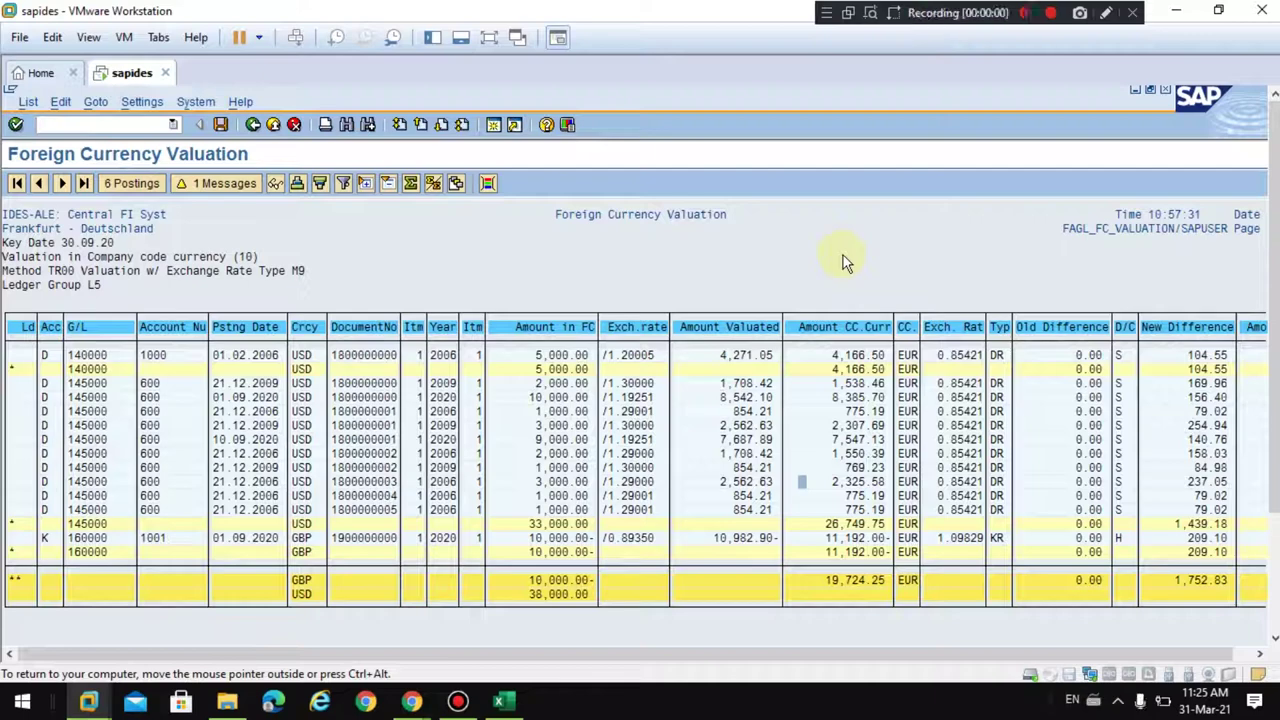
# Place the Excel workbook over the SAP list, sized to show the 156.40, 140.76 and (209.10) difference rows.
pyautogui.click(505, 705)
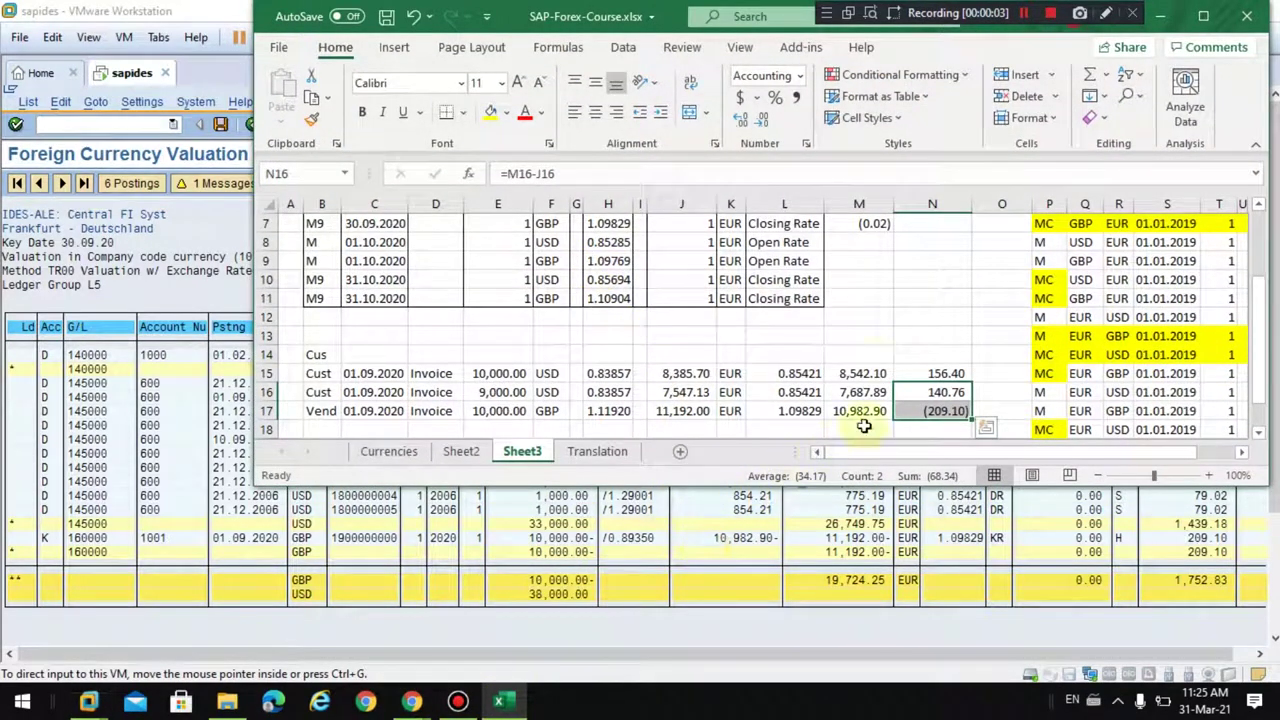
pyautogui.click(870, 358)
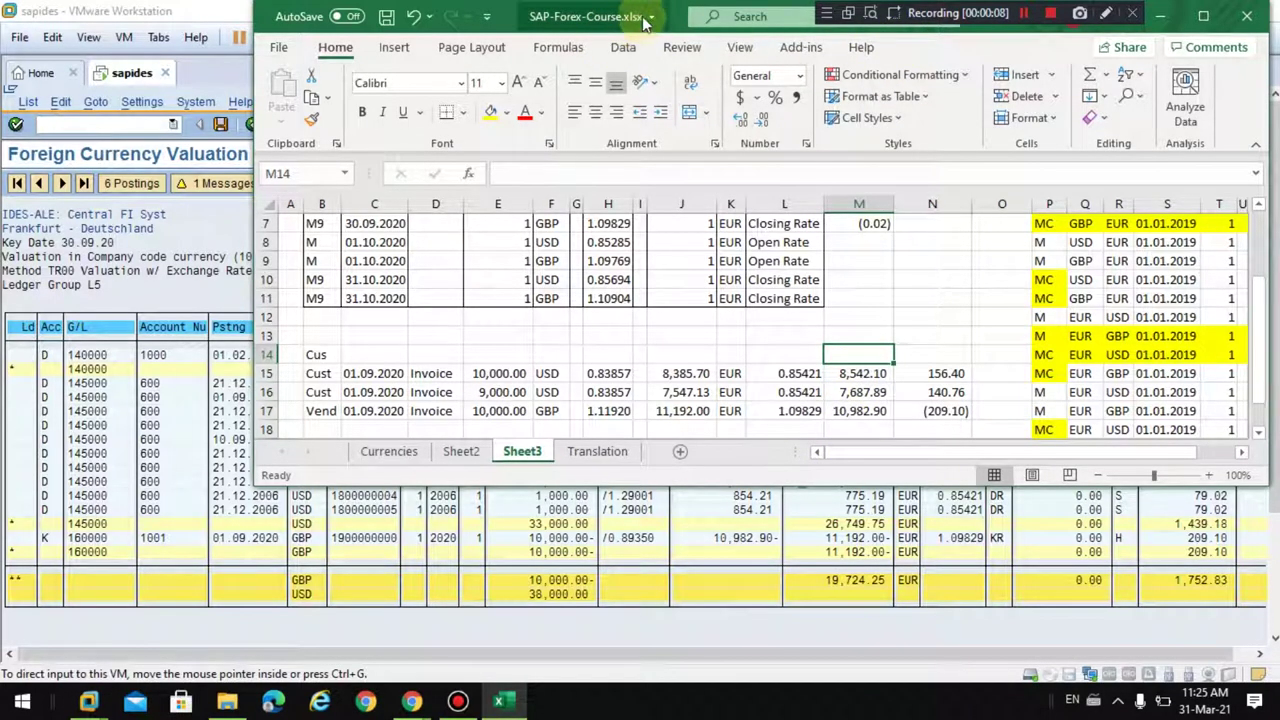
pyautogui.moveTo(620, 20); pyautogui.dragTo(480, 17)
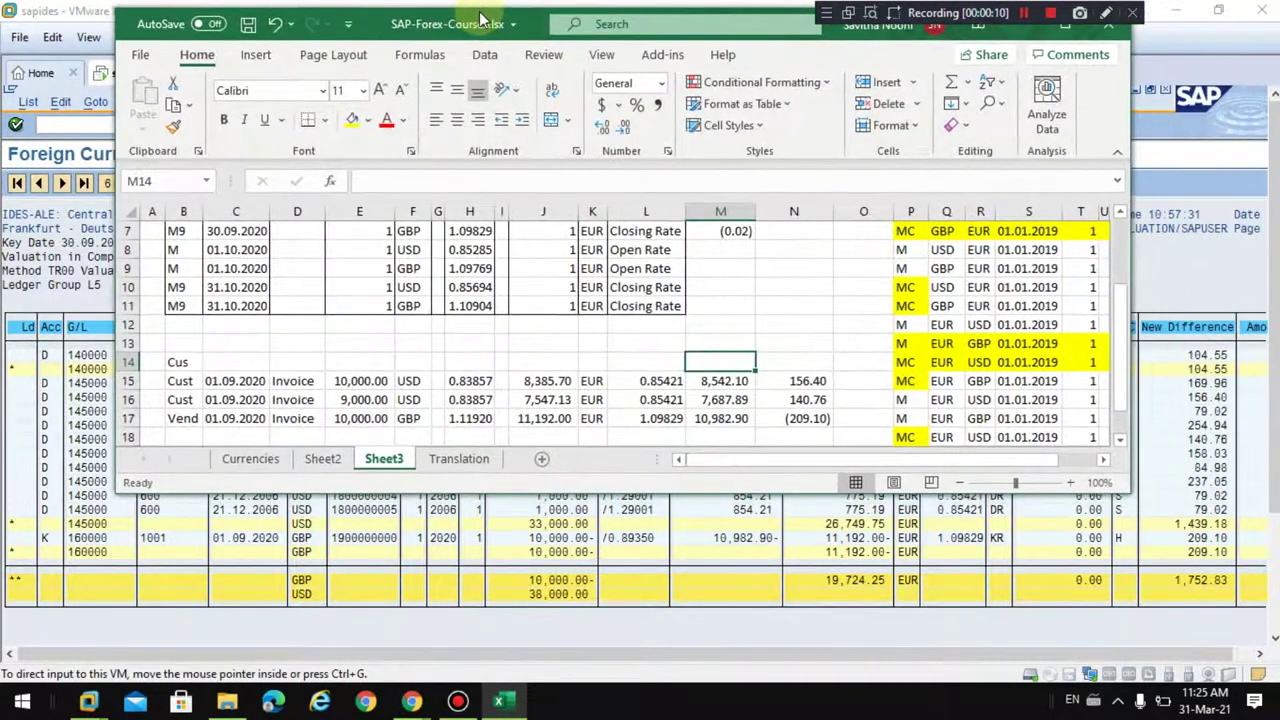
pyautogui.scroll(-2, 814, 294)
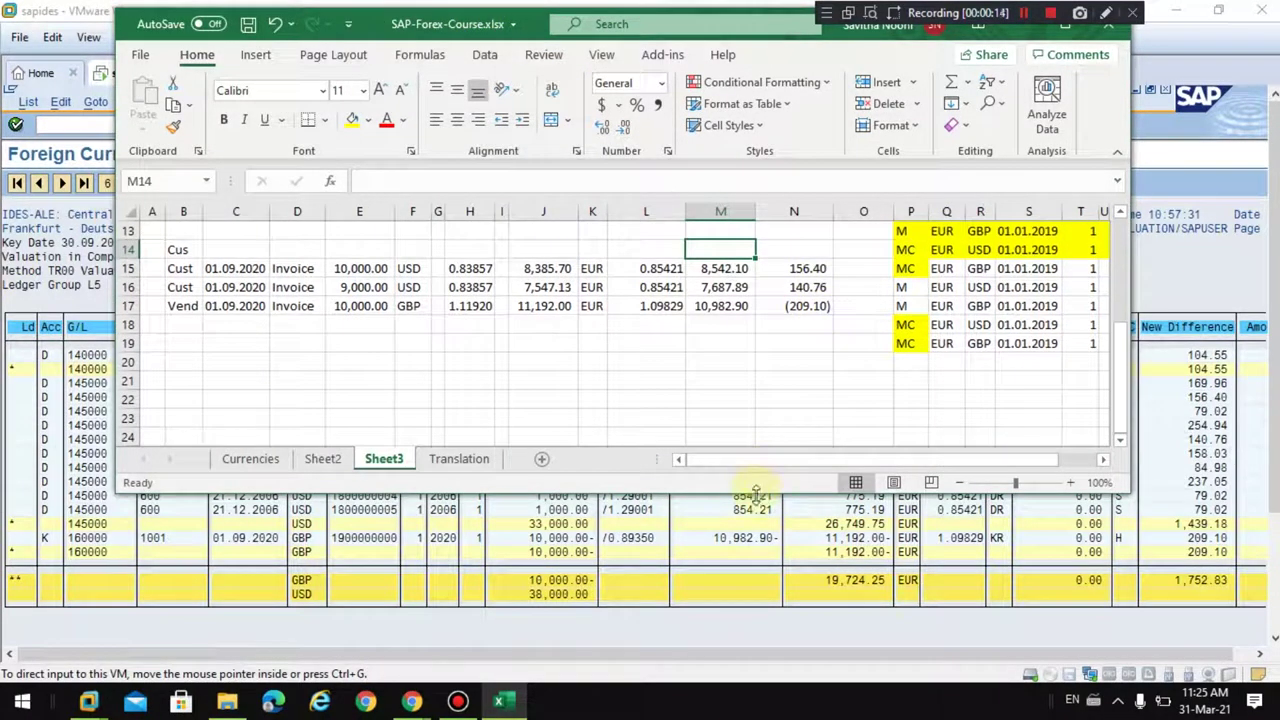
pyautogui.moveTo(755, 497); pyautogui.dragTo(756, 413)
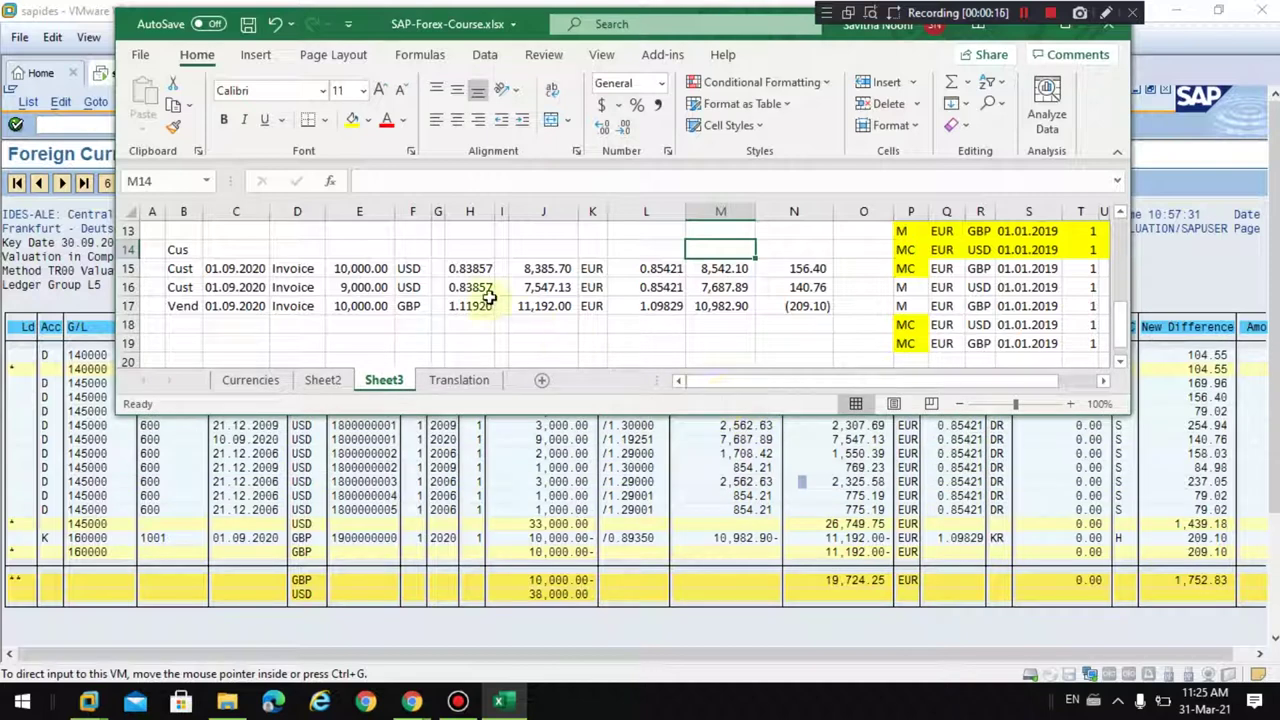
pyautogui.click(496, 285)
pyautogui.click(470, 270)
pyautogui.click(560, 265)
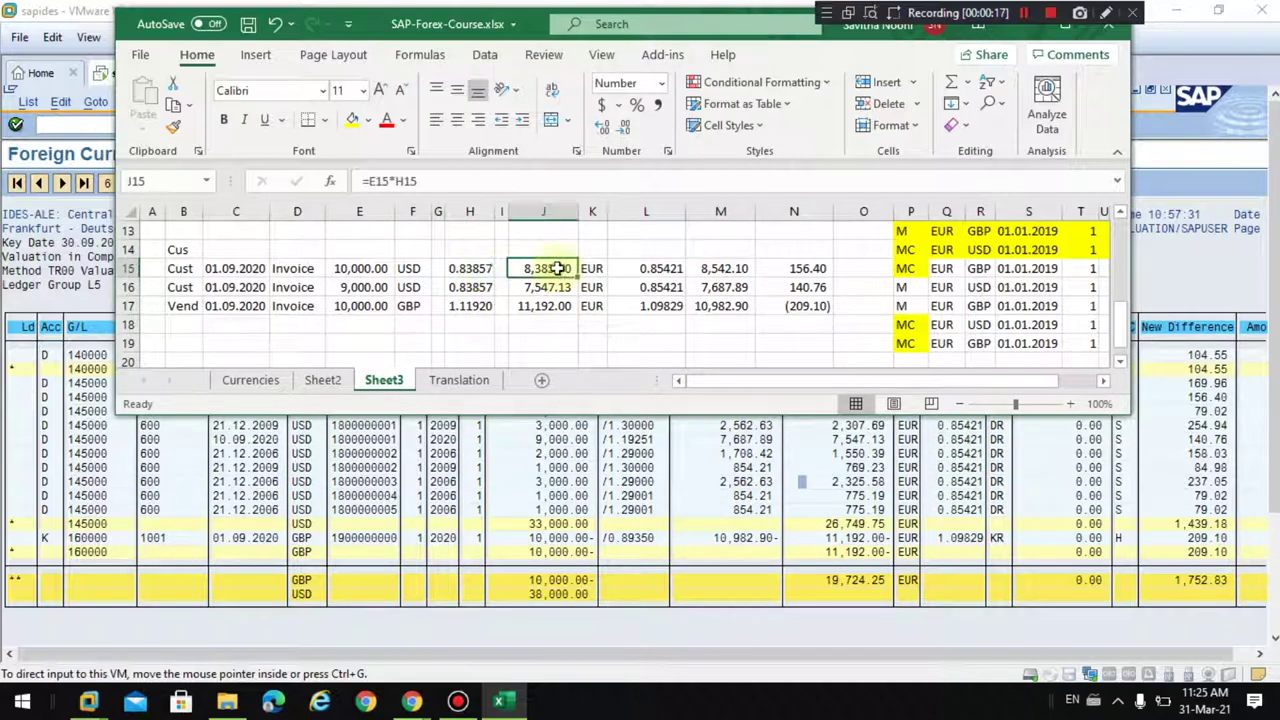
pyautogui.click(648, 270)
pyautogui.click(775, 271)
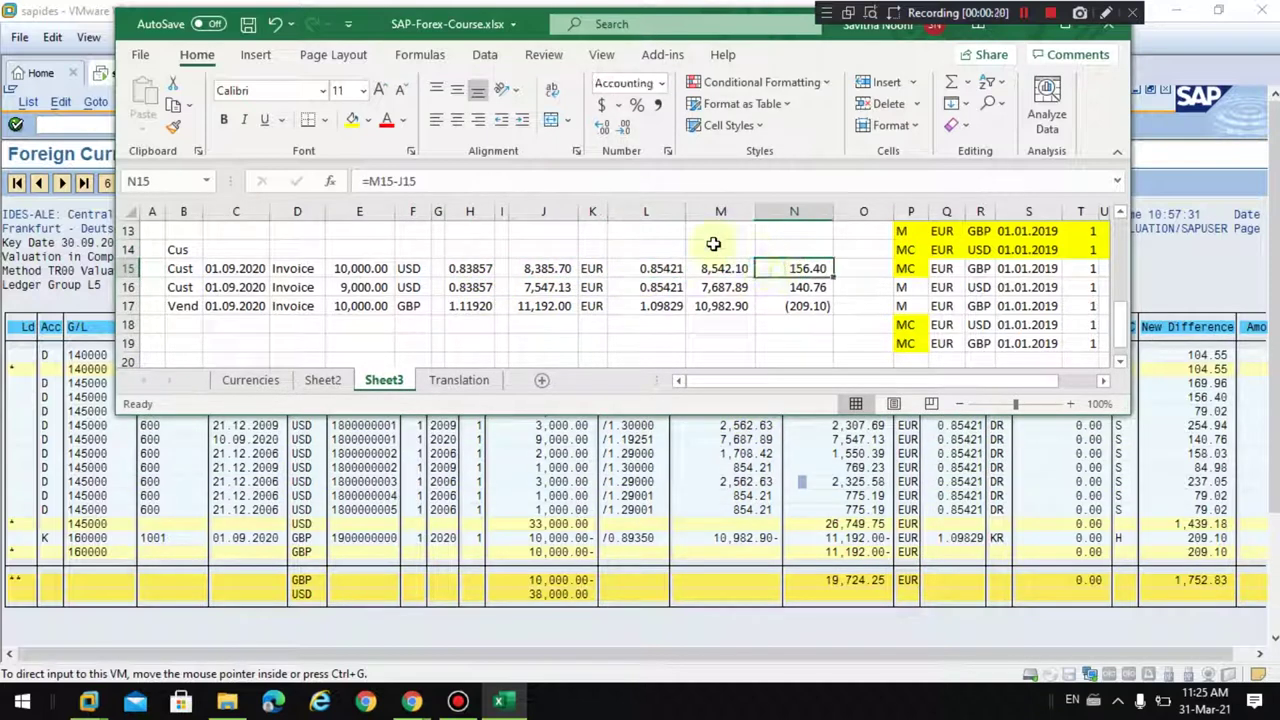
pyautogui.click(468, 186)
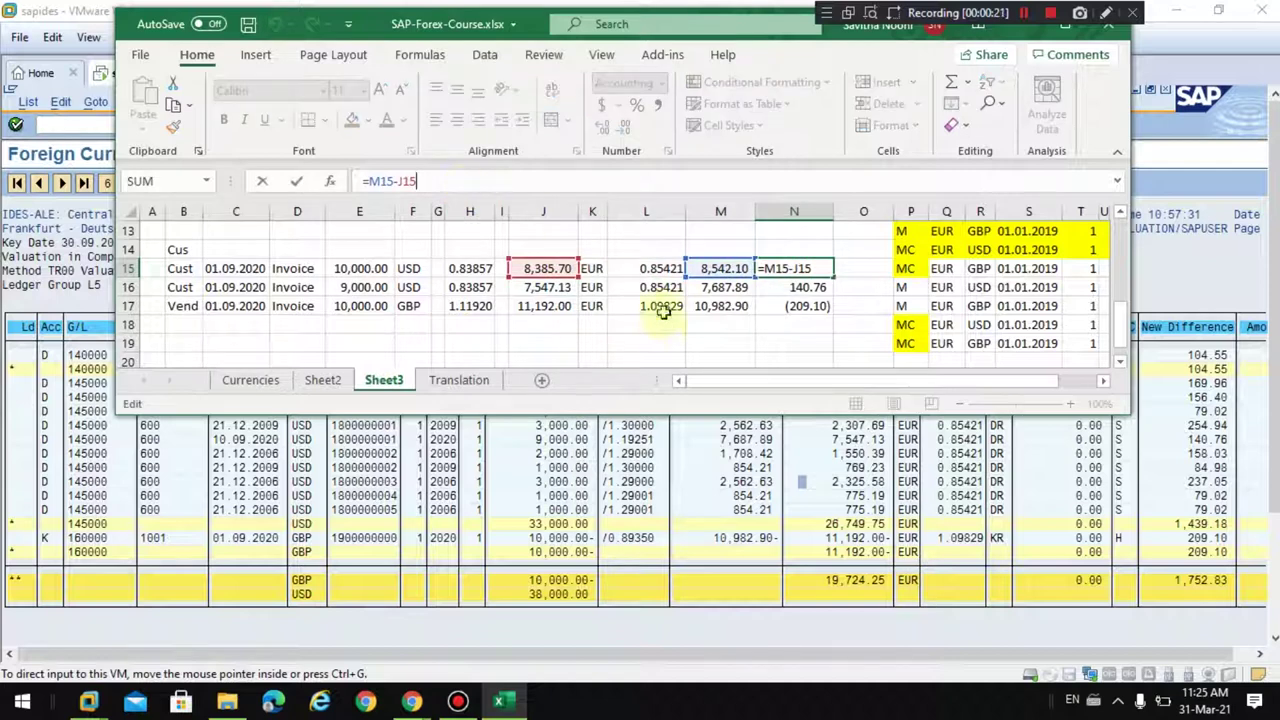
pyautogui.click(655, 272)
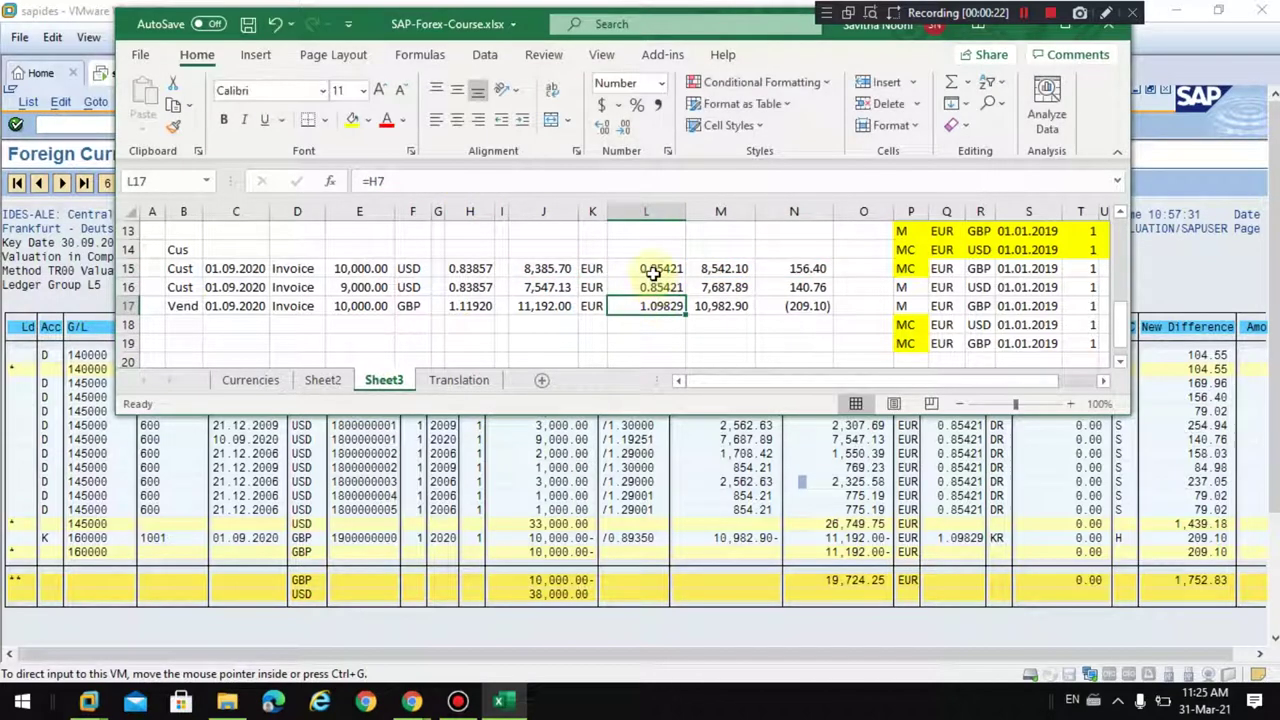
pyautogui.click(474, 268)
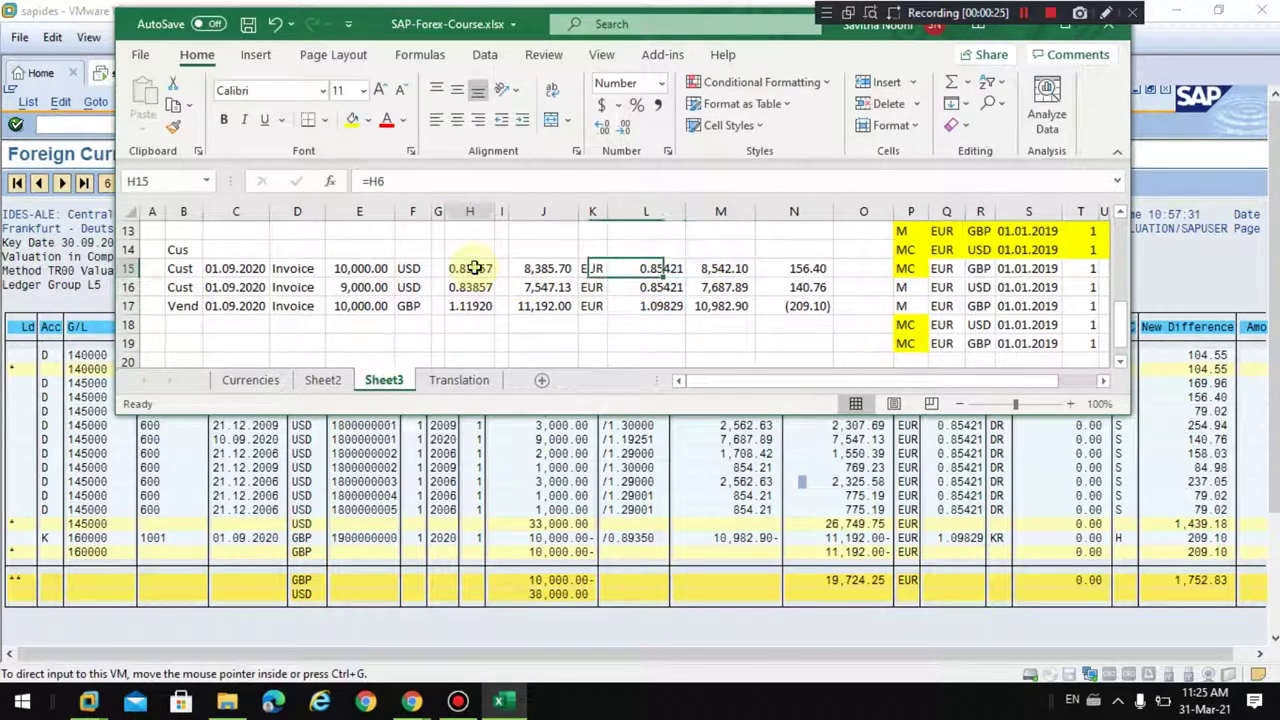
pyautogui.click(720, 272)
pyautogui.click(794, 280)
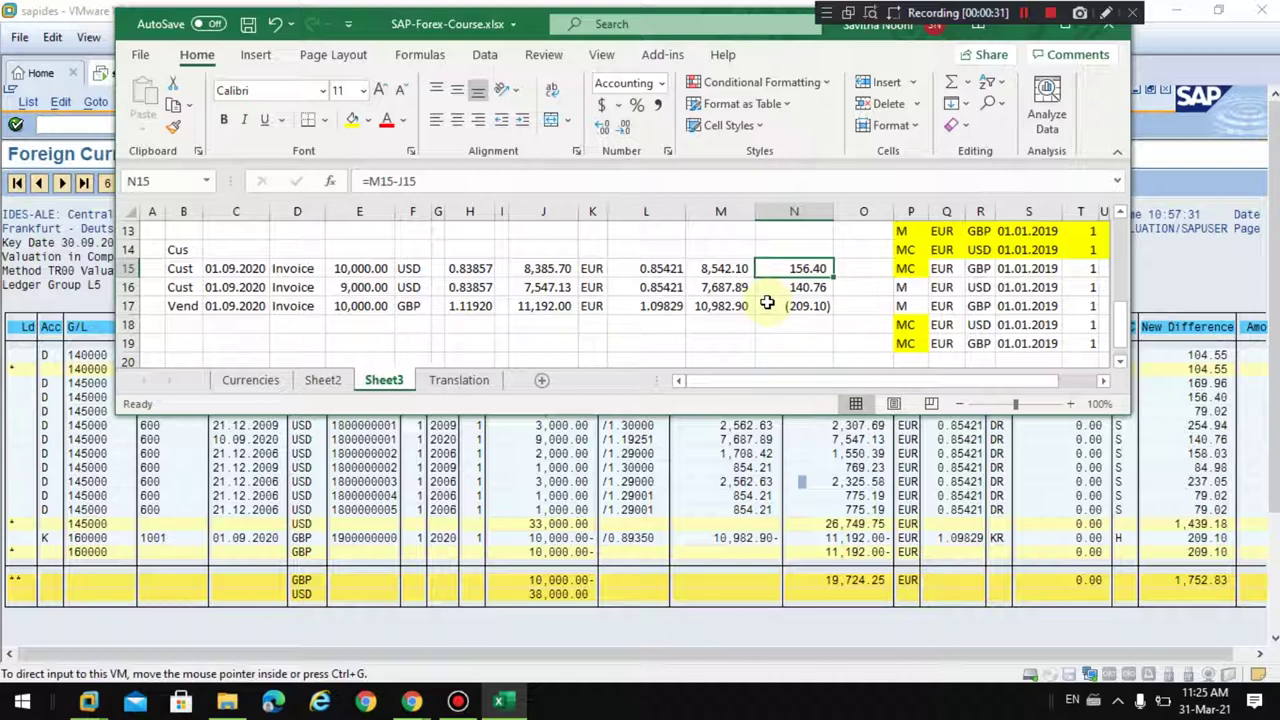
pyautogui.click(799, 305)
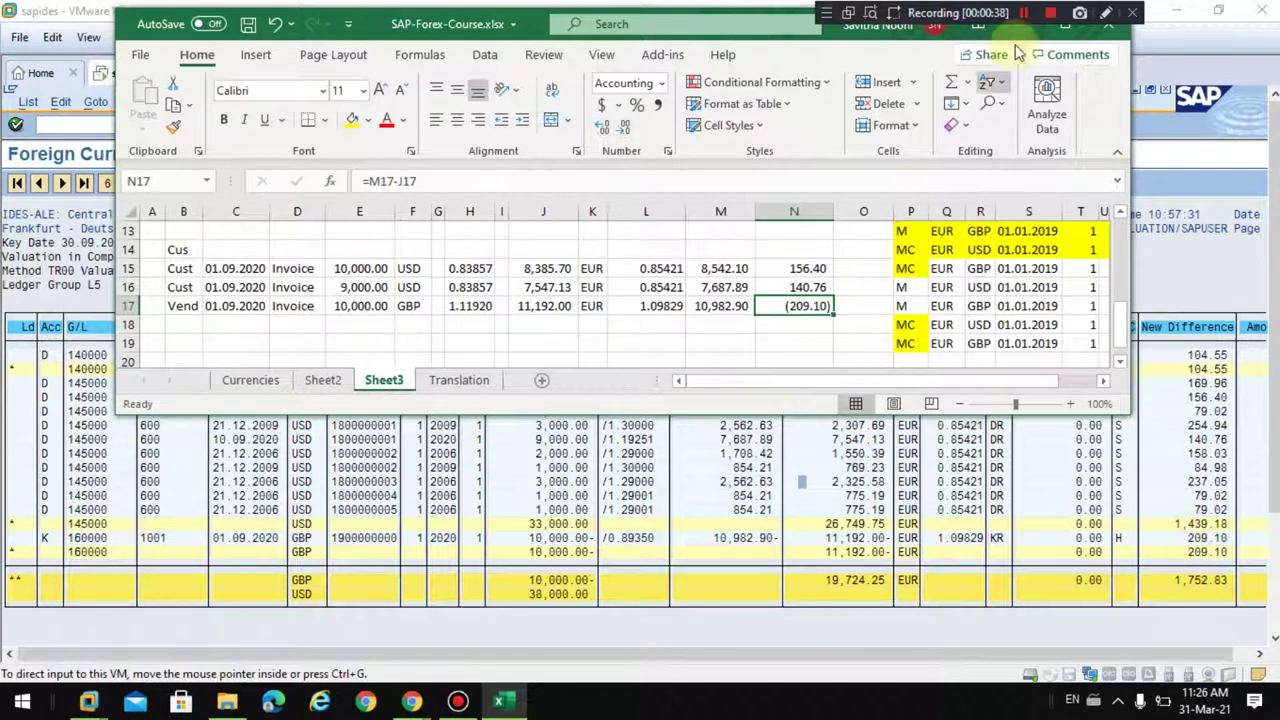
pyautogui.click(1105, 18)
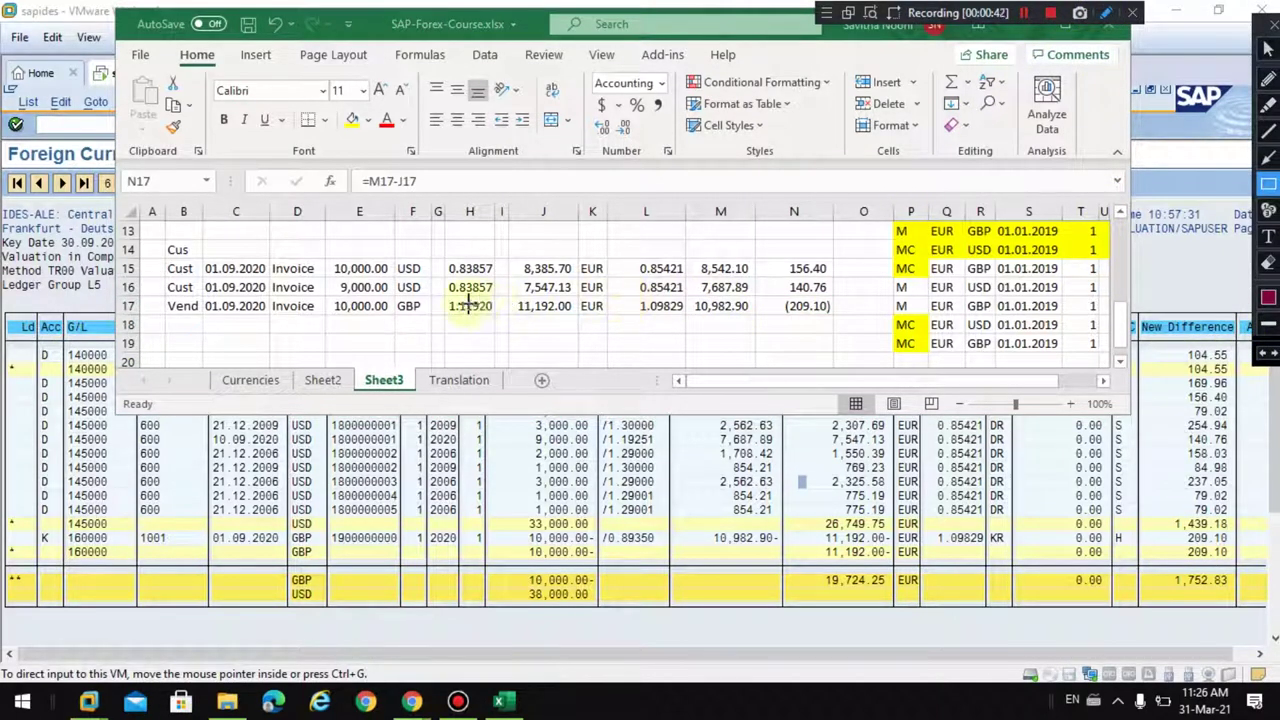
pyautogui.moveTo(161, 296)
pyautogui.mouseDown()
pyautogui.moveTo(290, 312)
pyautogui.moveTo(838, 320)
pyautogui.mouseUp()
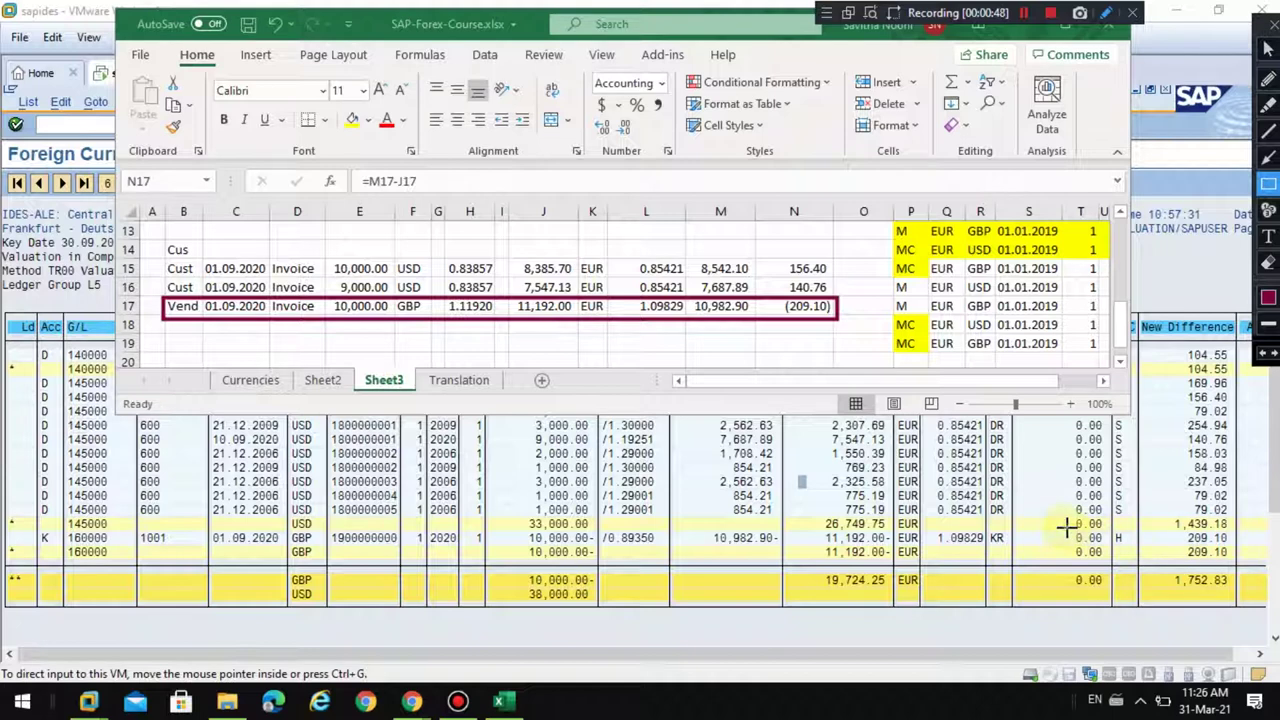
pyautogui.moveTo(1067, 527)
pyautogui.mouseDown()
pyautogui.moveTo(1172, 552)
pyautogui.moveTo(1233, 550)
pyautogui.mouseUp()
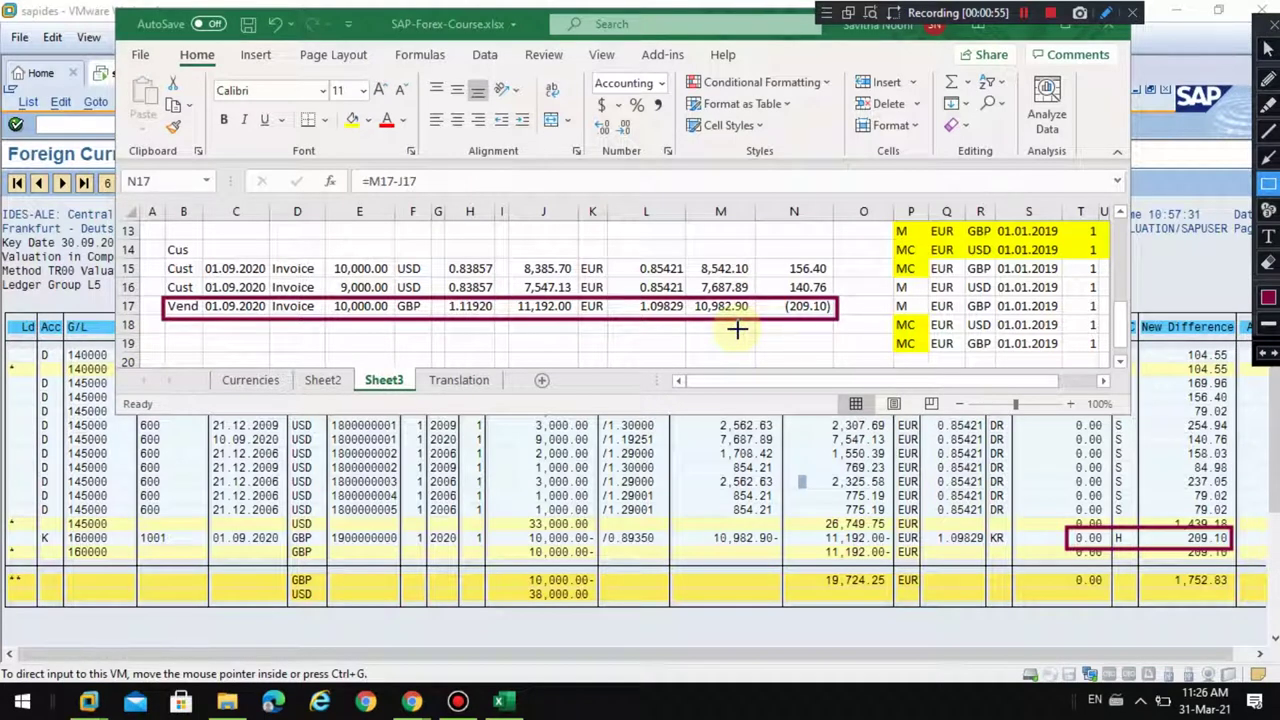
pyautogui.press('Escape')
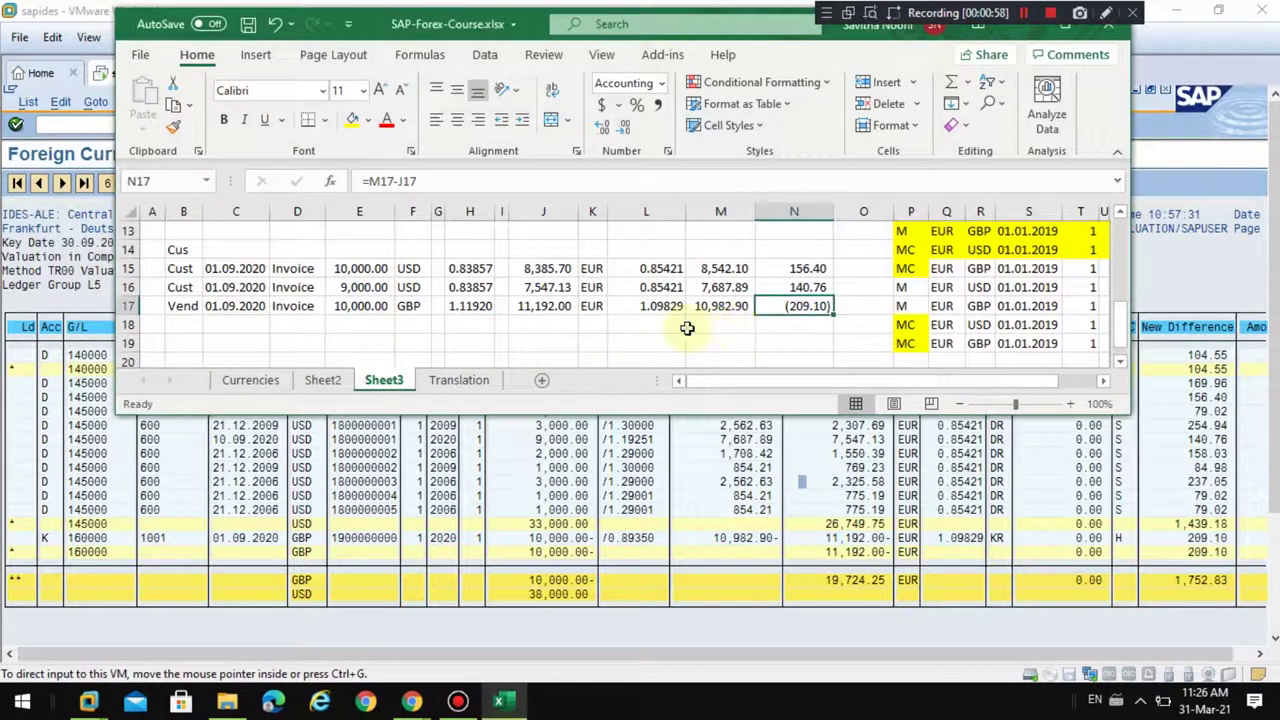
pyautogui.click(690, 329)
pyautogui.click(545, 305)
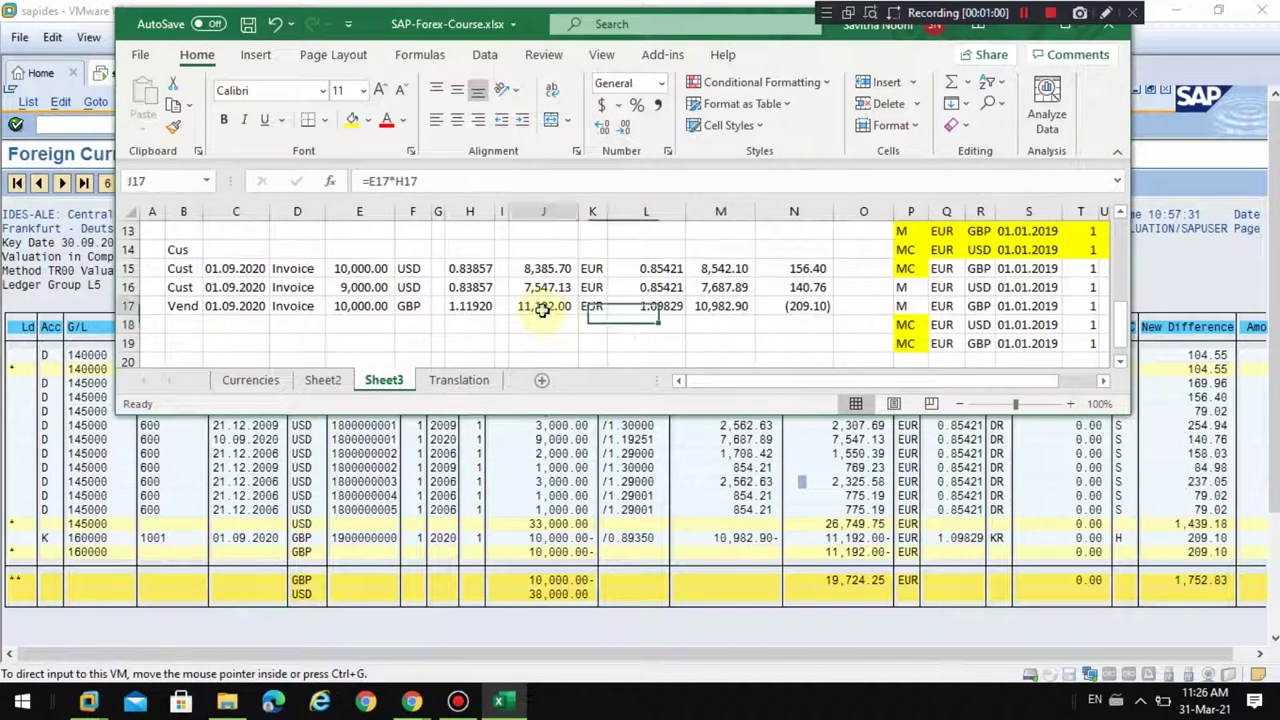
pyautogui.click(448, 182)
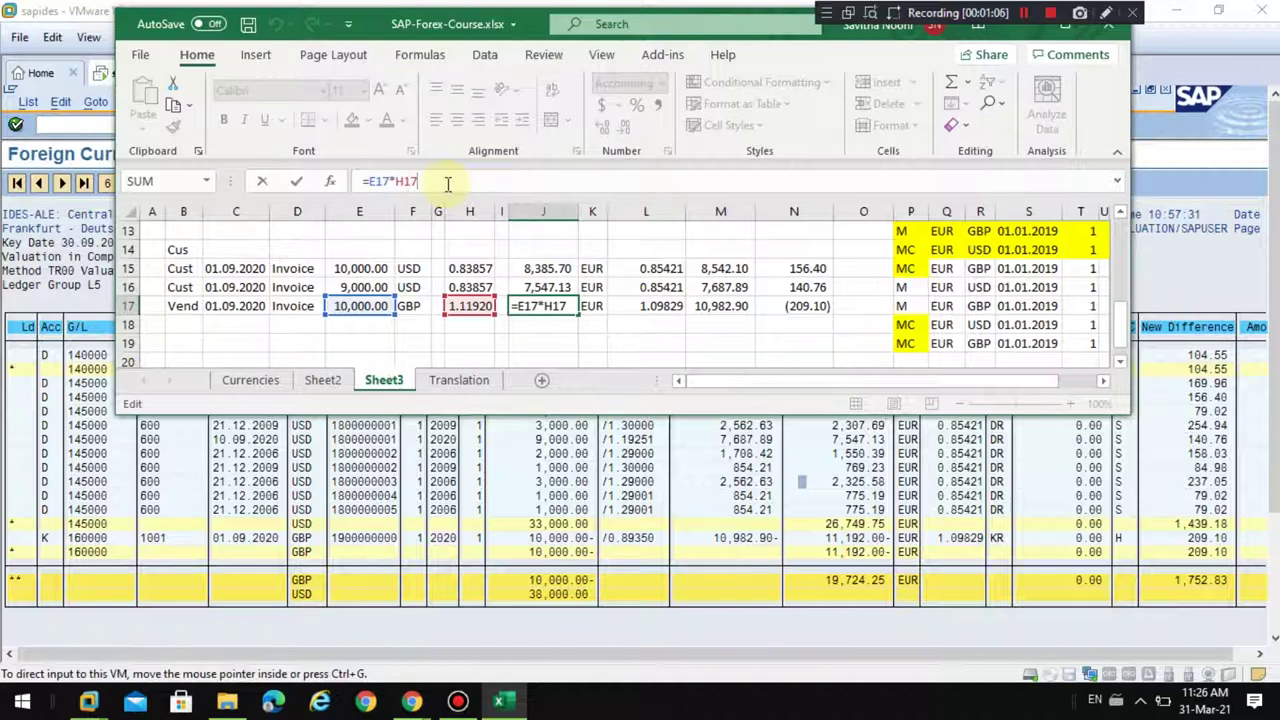
pyautogui.press('Return')
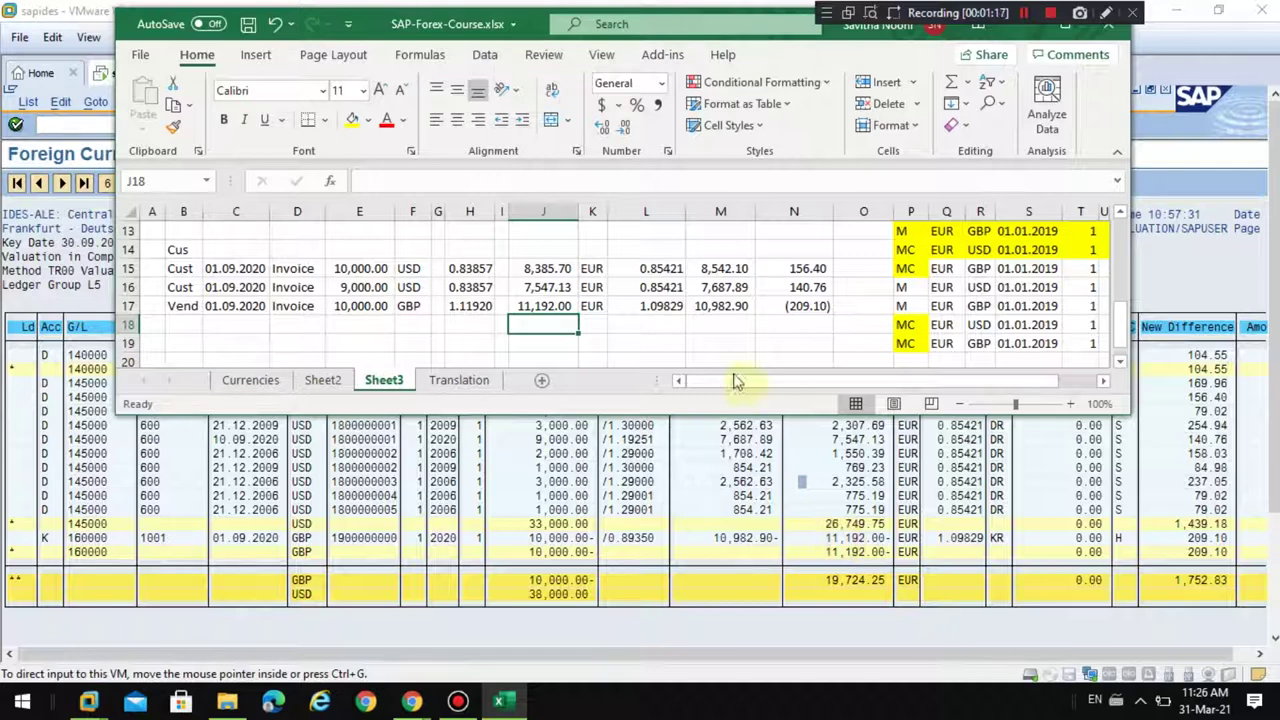
pyautogui.click(527, 307)
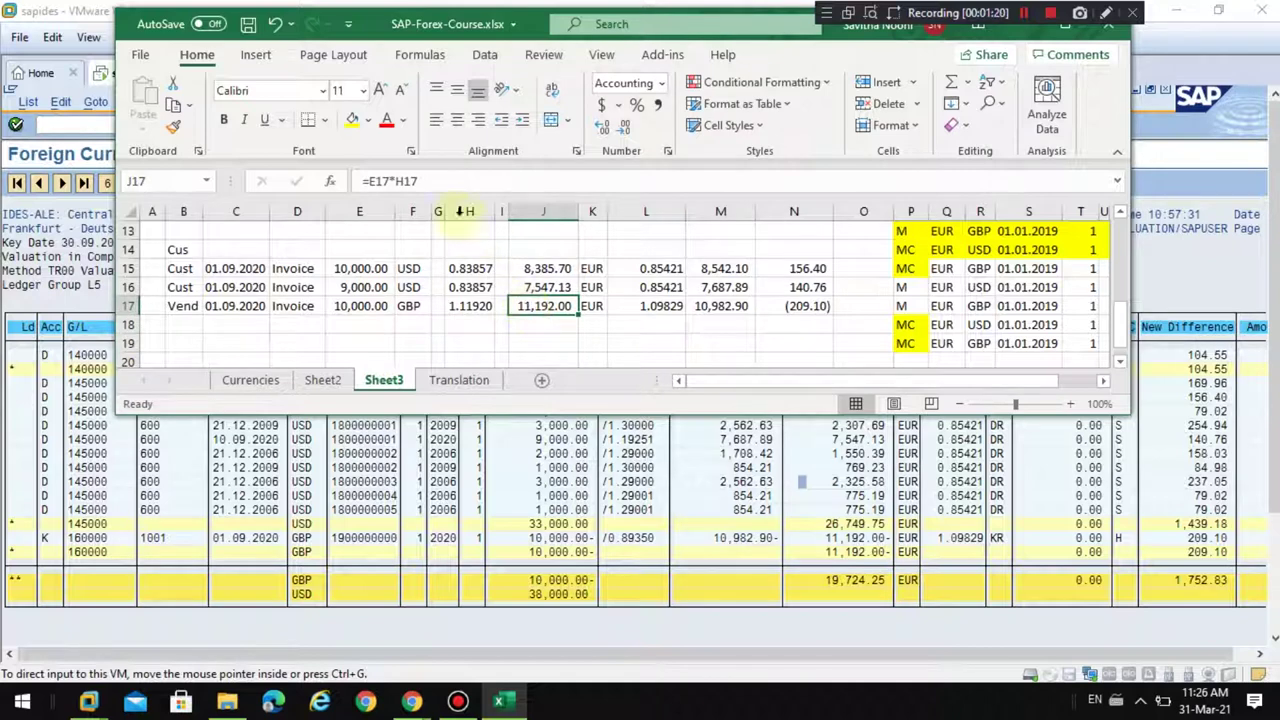
pyautogui.click(432, 180)
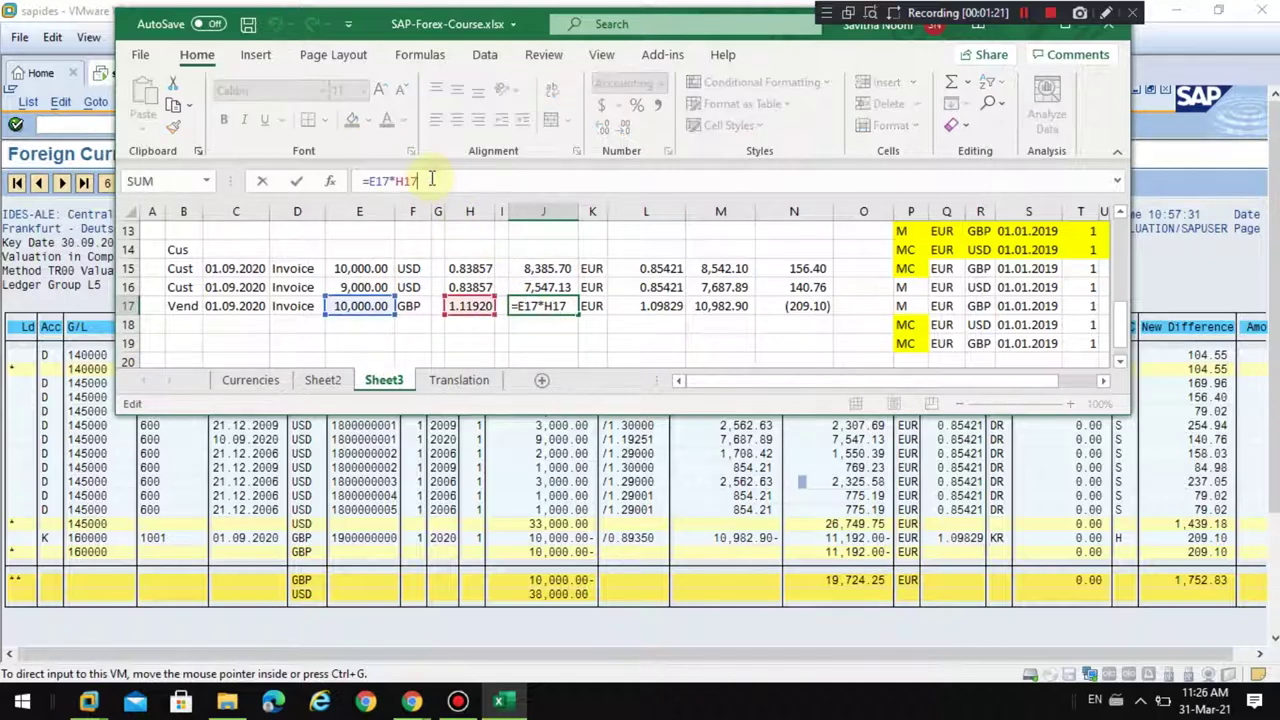
pyautogui.hotkey('ctrl', 'Return')
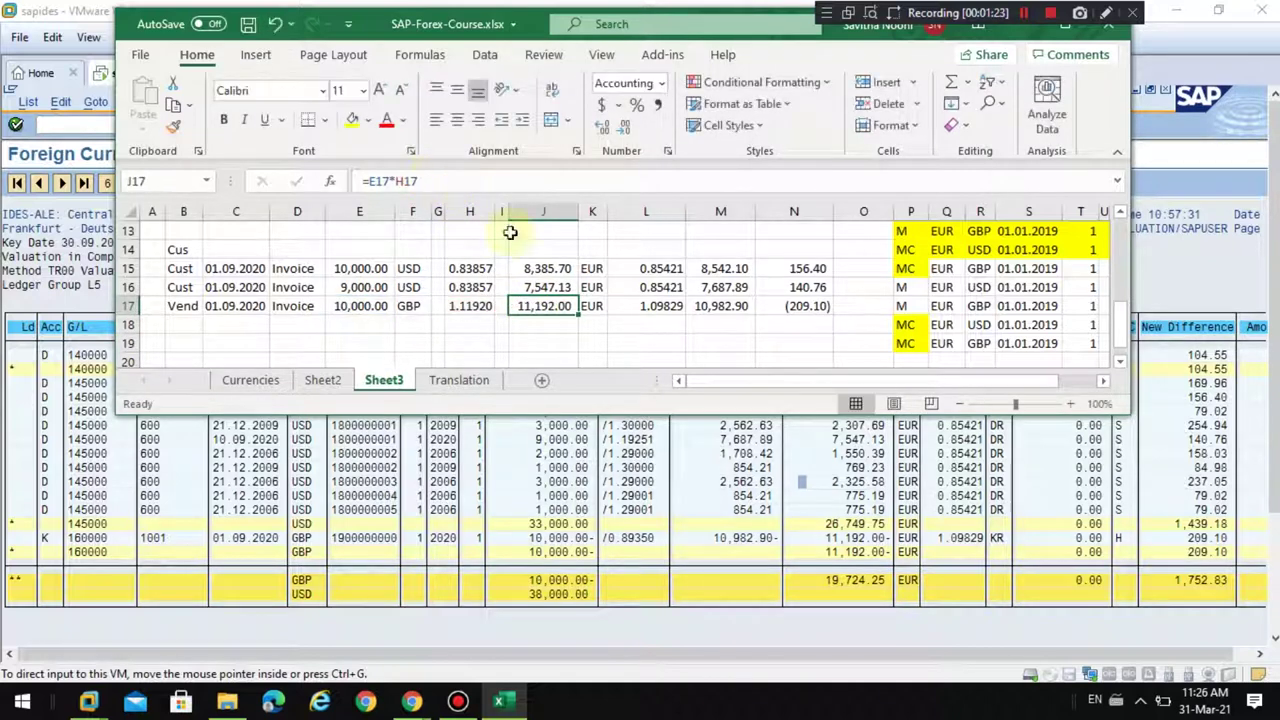
pyautogui.click(650, 307)
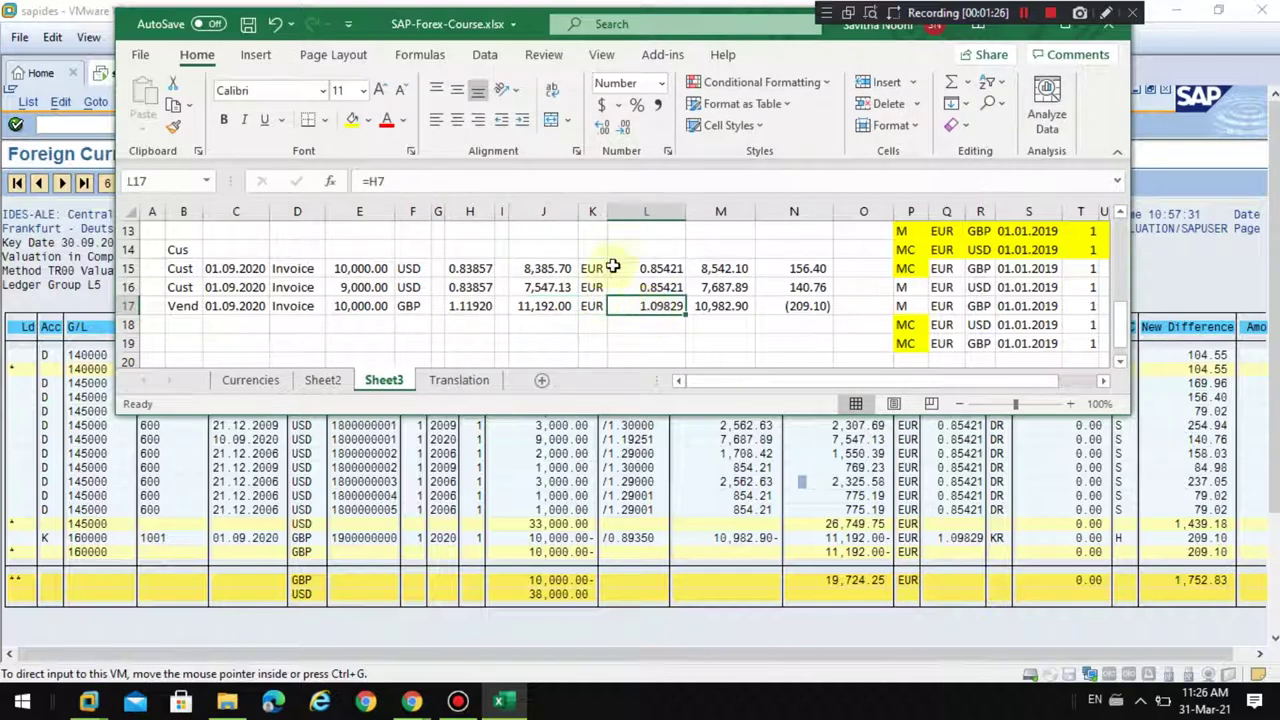
pyautogui.click(473, 250)
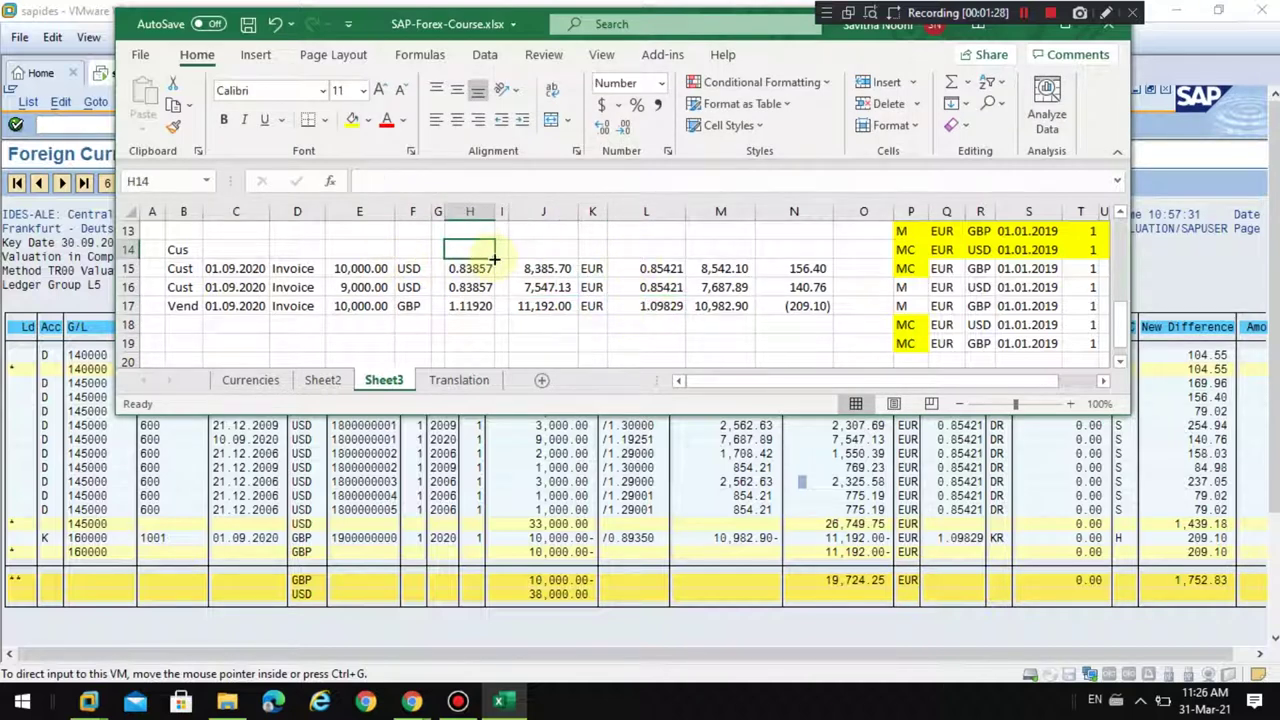
# Label H14 'Posting' and L14 'Closing', then check the =H6 closing rate formula in L15.
pyautogui.write('tRNSr')
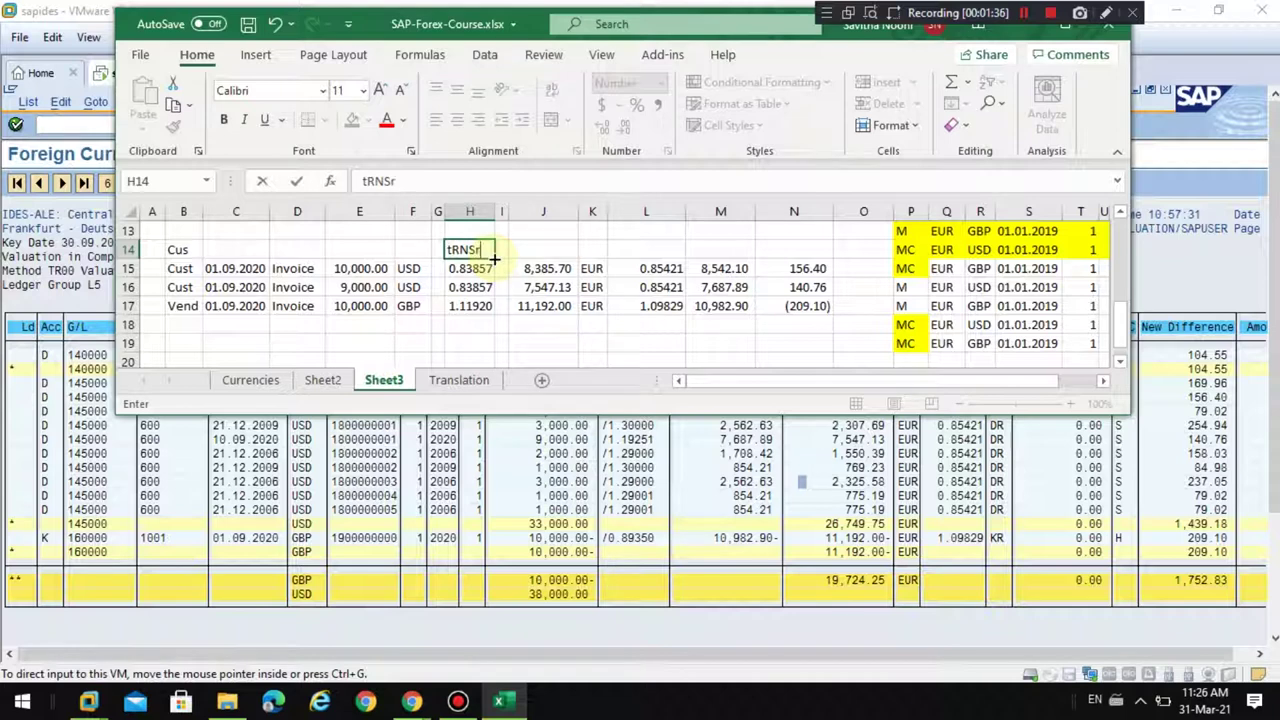
pyautogui.press('Tab')
pyautogui.press('Tab')
pyautogui.press('Tab')
pyautogui.press('Tab')
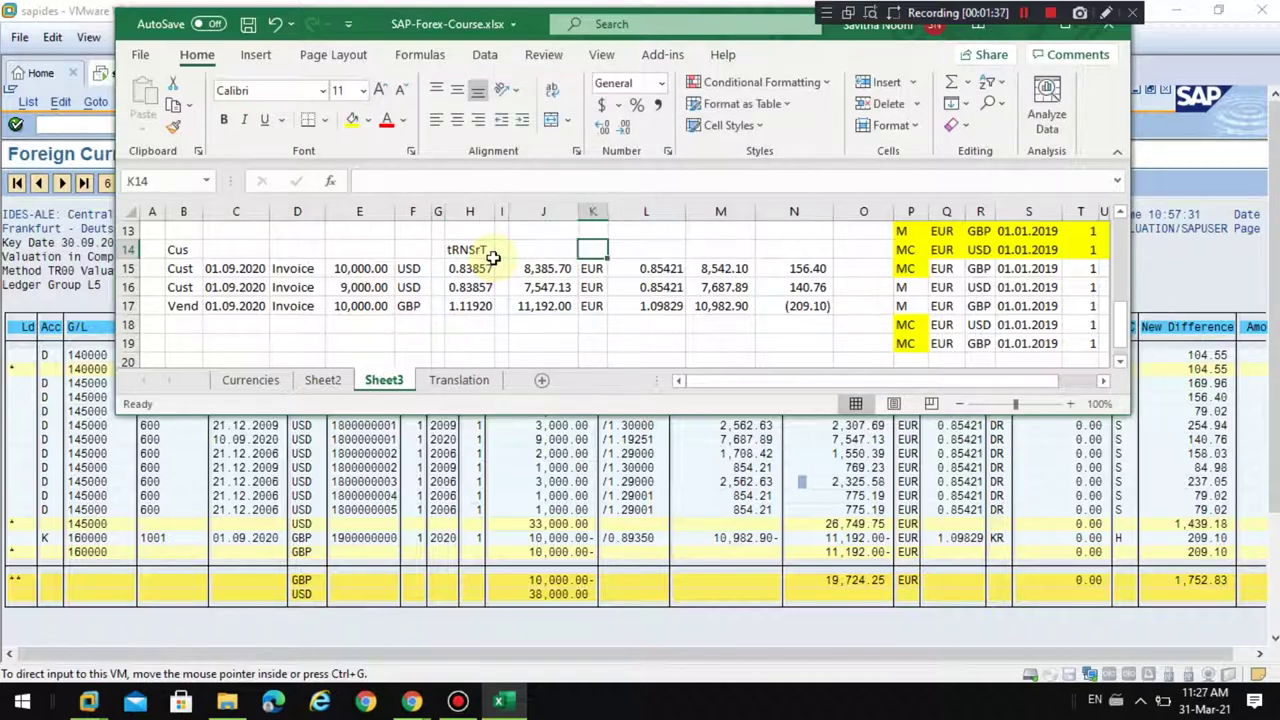
pyautogui.write('cLOSI')
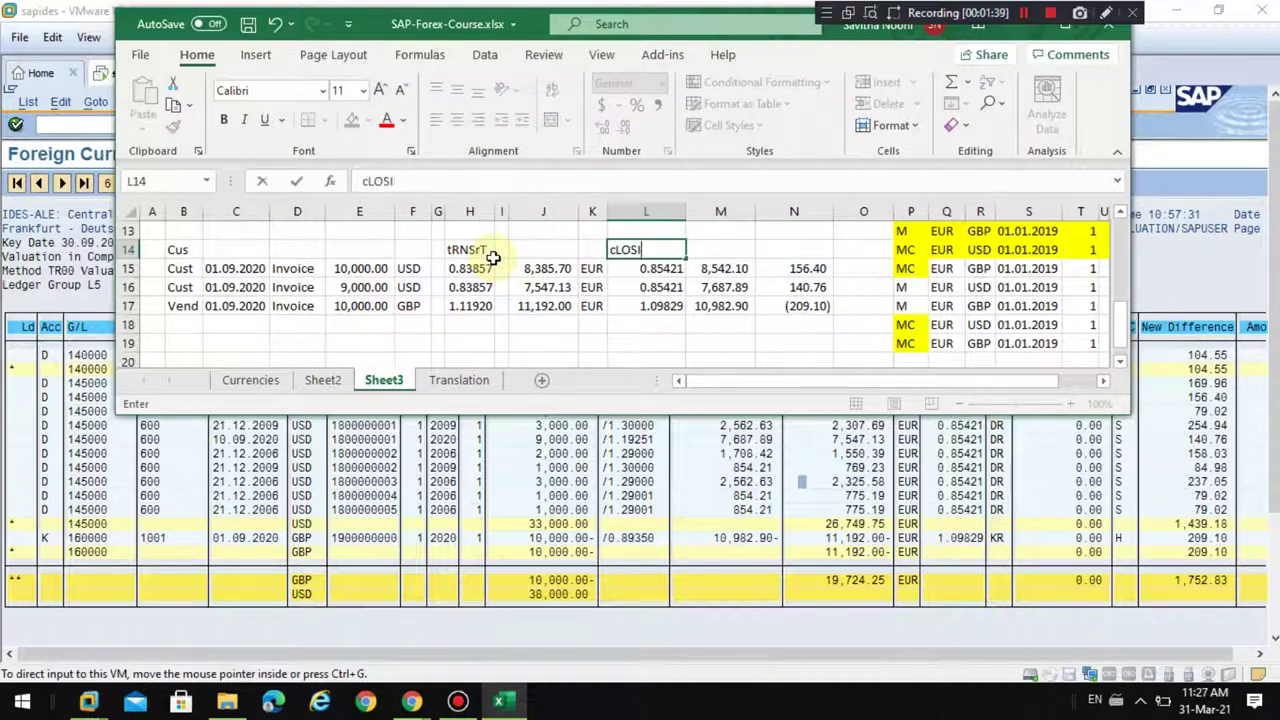
pyautogui.write('NG')
pyautogui.press('Tab')
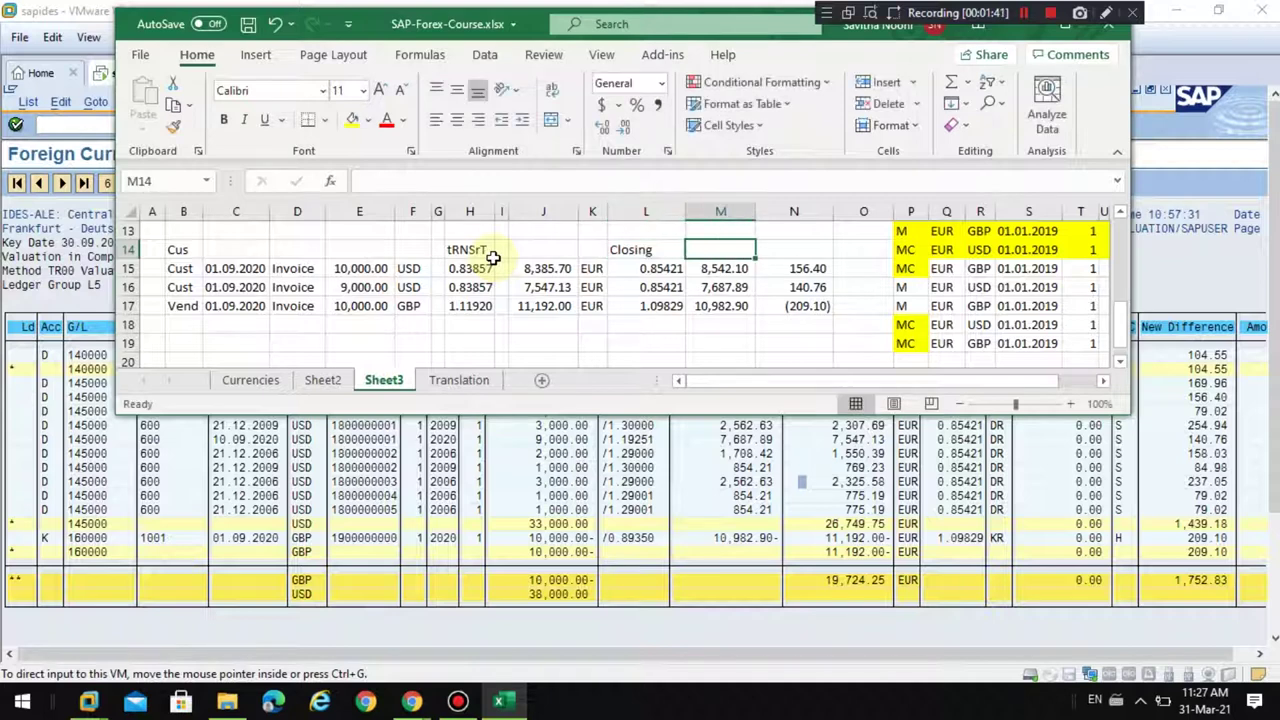
pyautogui.click(481, 251)
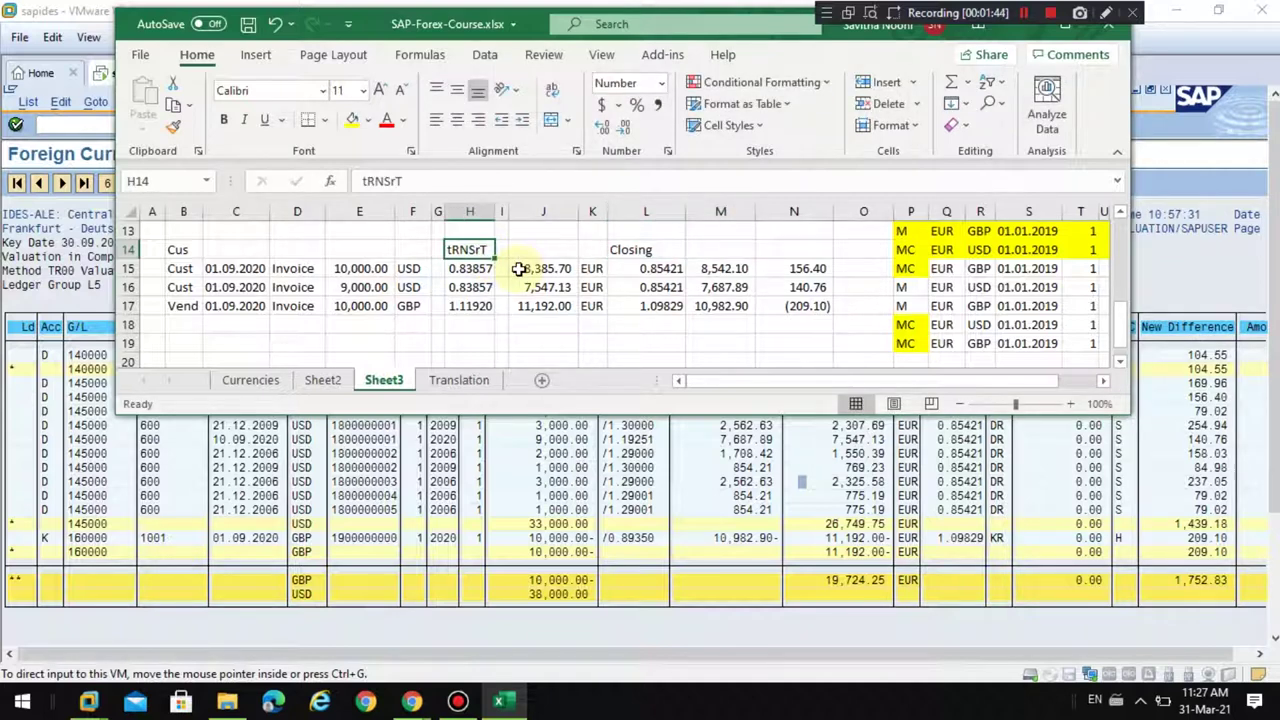
pyautogui.write('Posting')
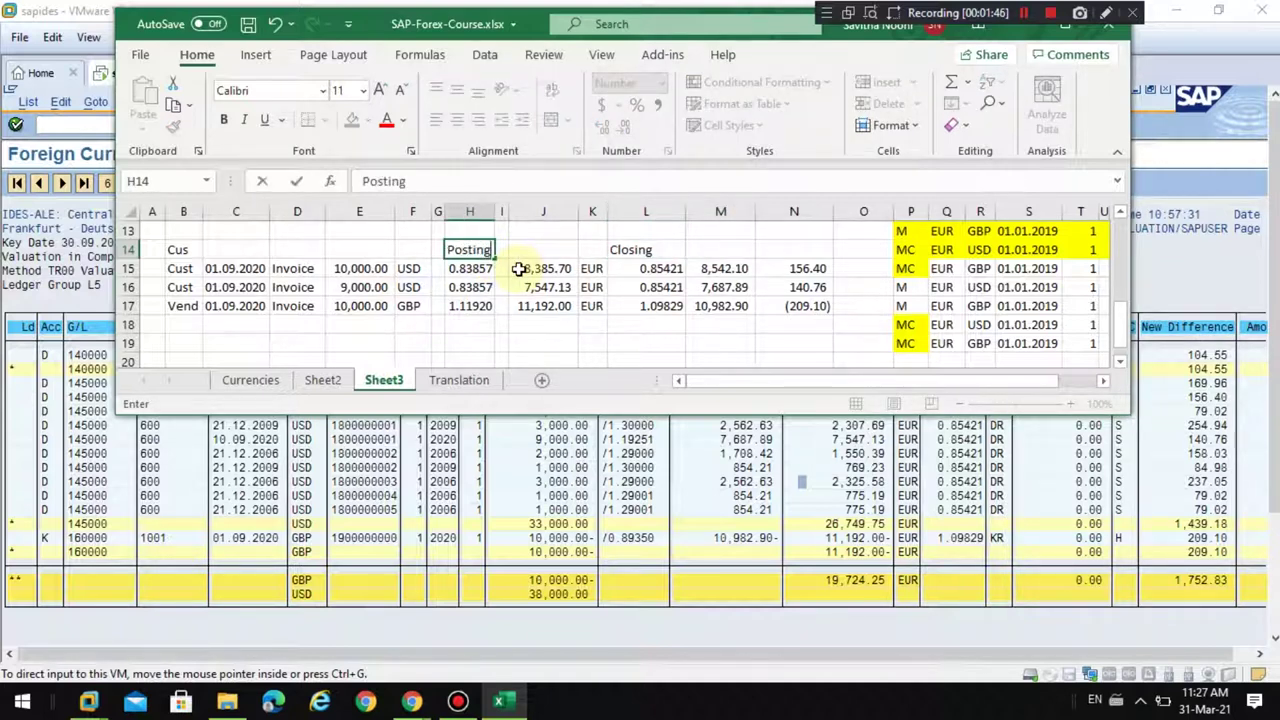
pyautogui.press('Return')
pyautogui.moveTo(528, 270); pyautogui.dragTo(634, 268)
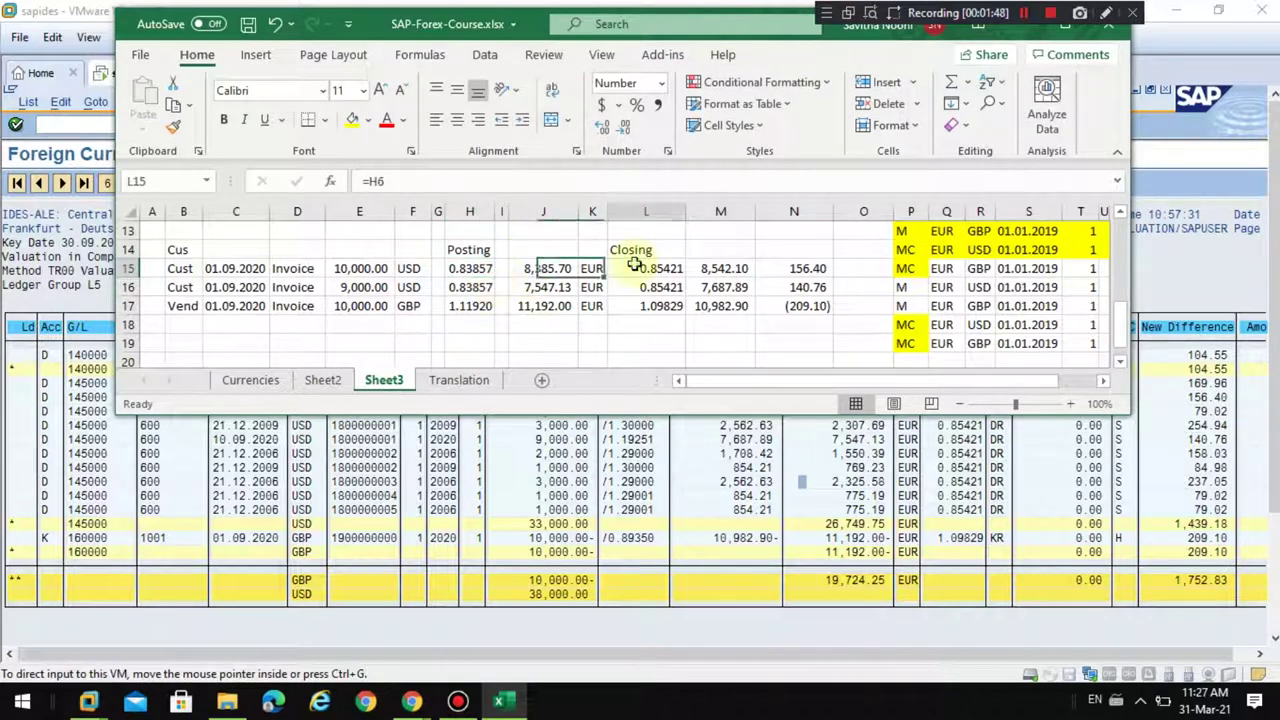
pyautogui.click(640, 272)
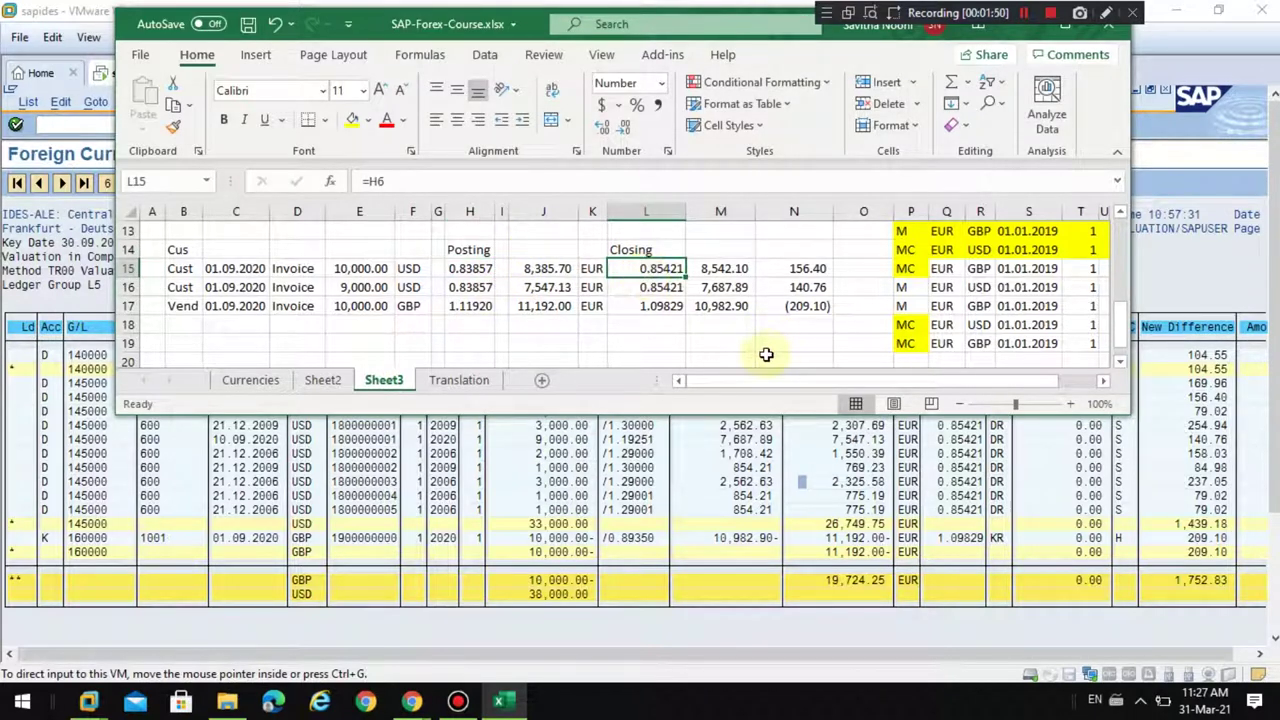
# Highlight the vendor row with on-screen annotations, then select N17 and bring up Help.
pyautogui.click(1105, 12)
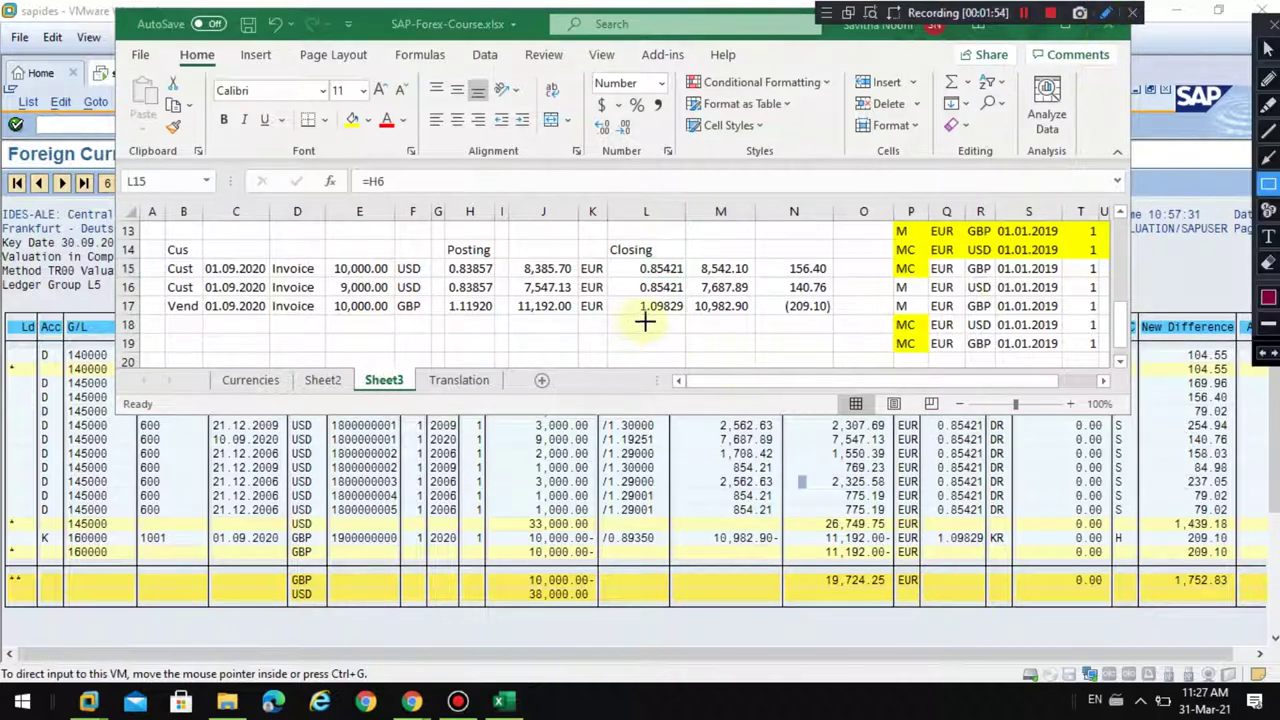
pyautogui.moveTo(666, 305)
pyautogui.mouseDown()
pyautogui.moveTo(886, 484)
pyautogui.moveTo(820, 386)
pyautogui.moveTo(788, 370)
pyautogui.mouseUp()
pyautogui.press('Escape')
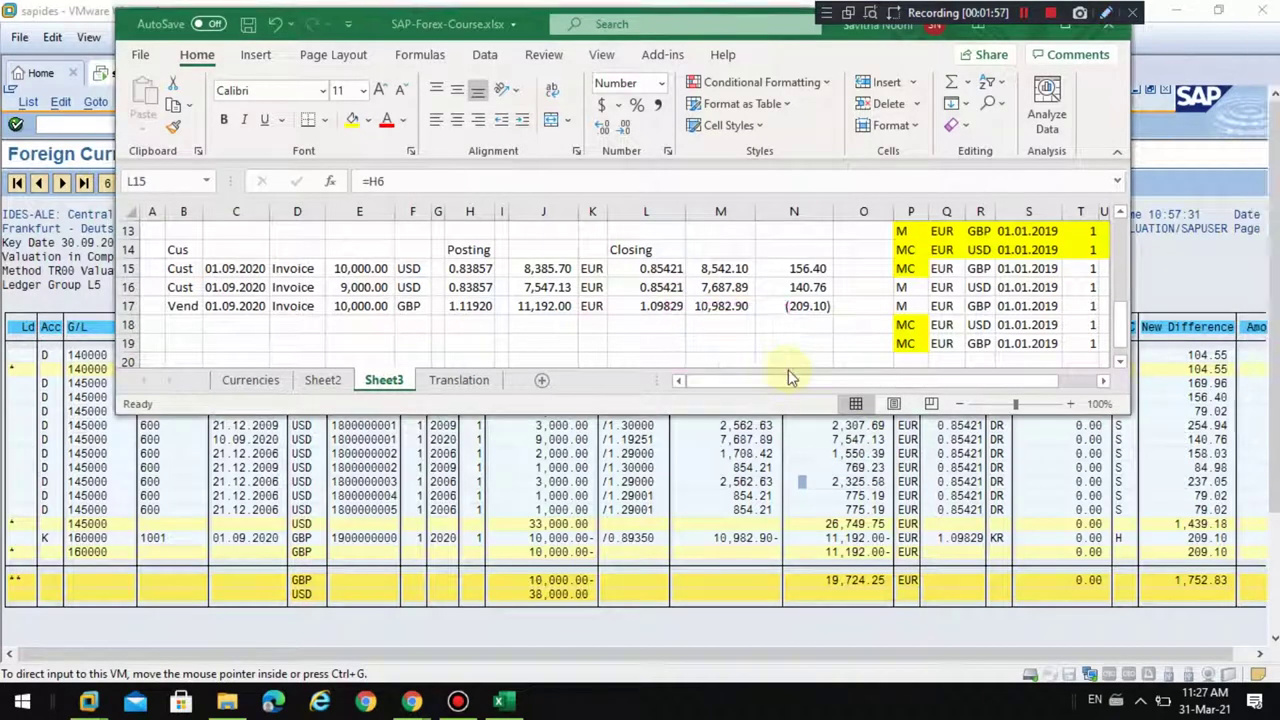
pyautogui.click(1106, 13)
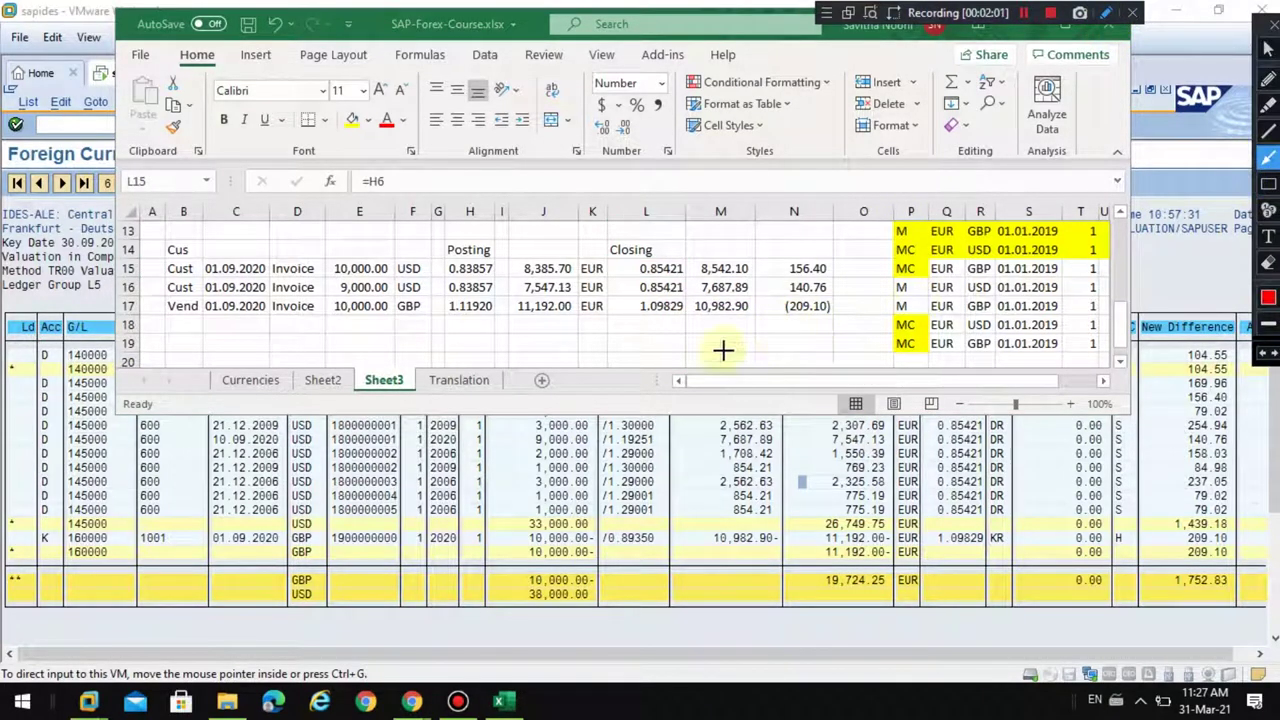
pyautogui.moveTo(661, 308); pyautogui.dragTo(946, 531)
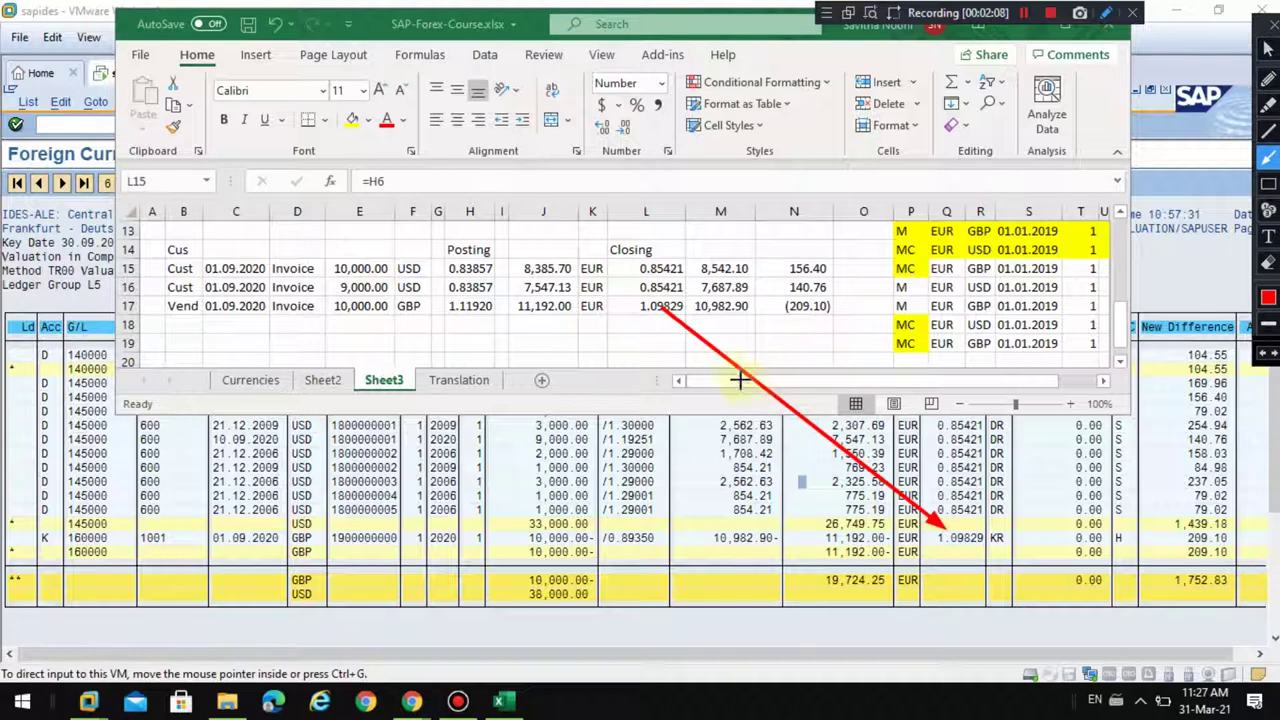
pyautogui.press('Escape')
pyautogui.click(799, 307)
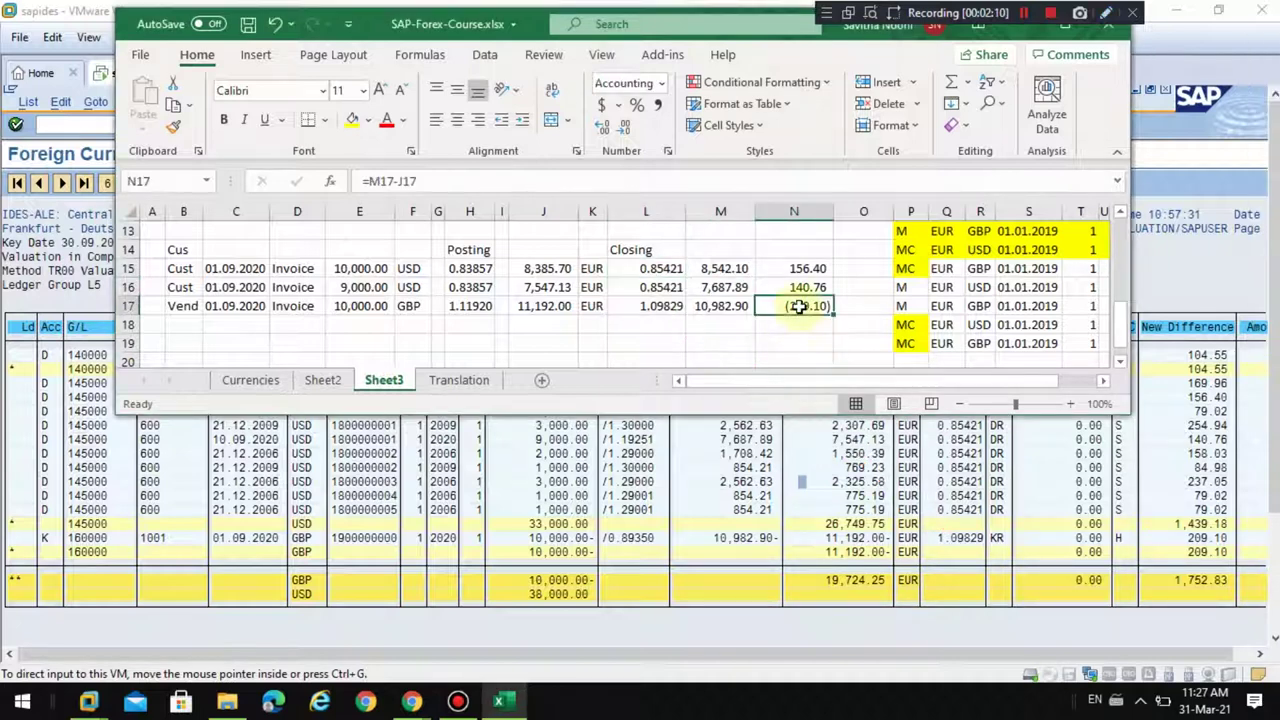
pyautogui.press('F1')
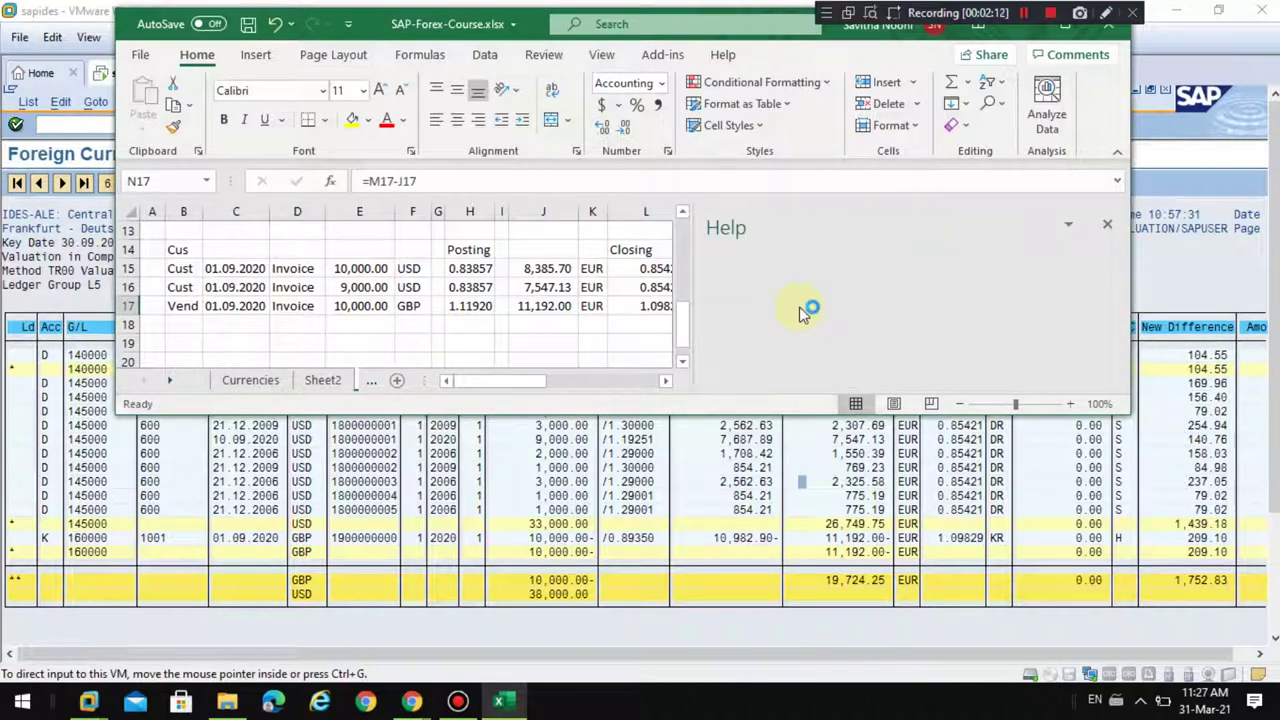
# Close Help and inspect the vendor formulas: =M17-J17 in N17 and =E17*L17 in M17.
pyautogui.click(1108, 226)
pyautogui.press('F2')
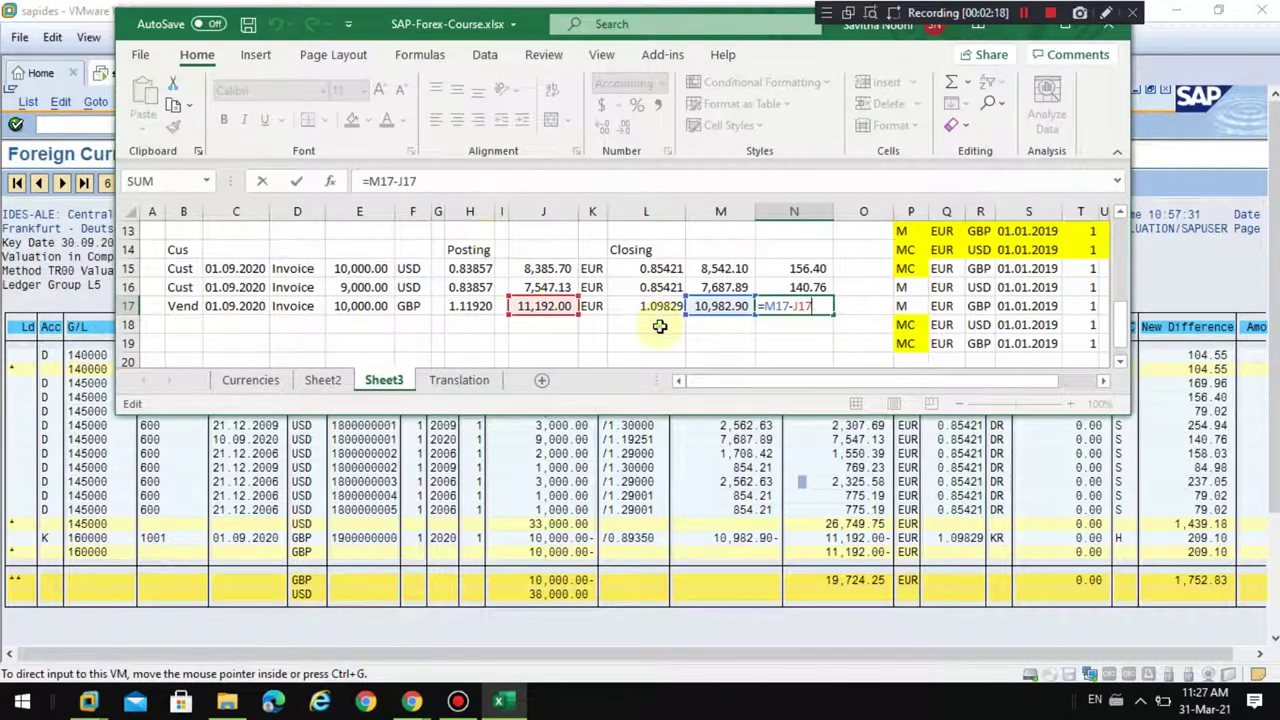
pyautogui.click(660, 326)
pyautogui.click(716, 306)
pyautogui.click(466, 178)
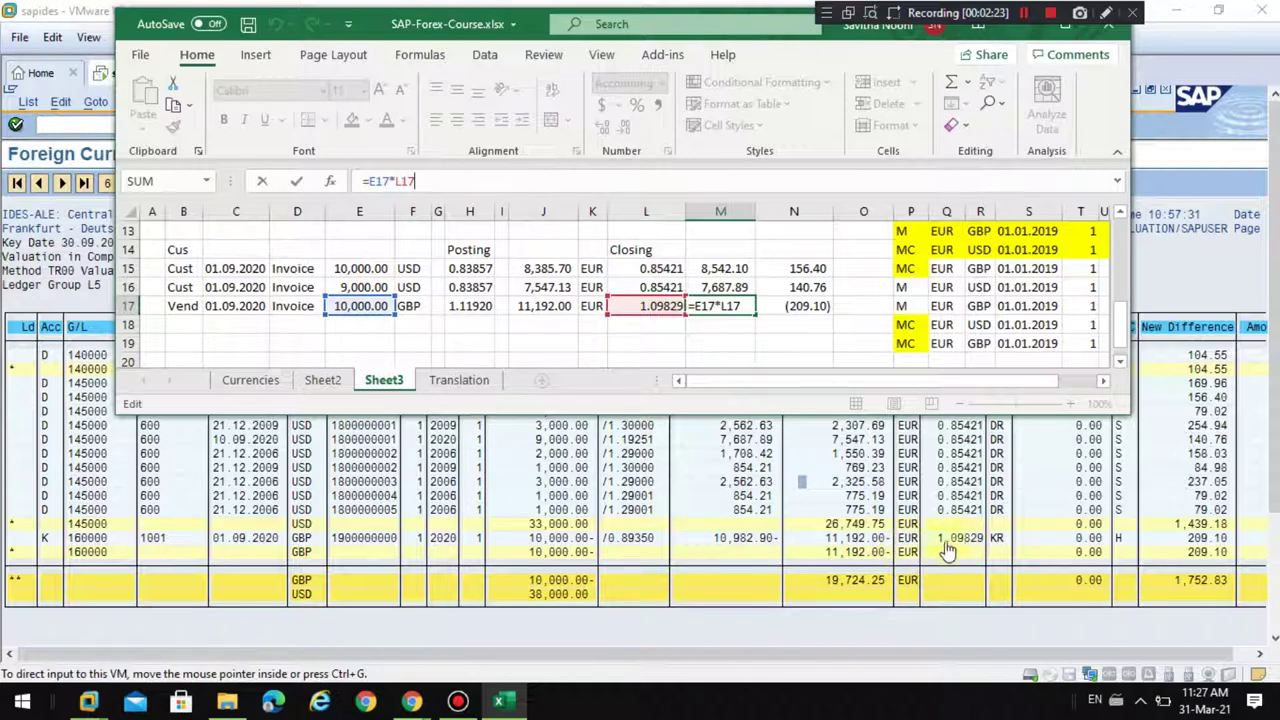
# Confirm the M17 formula, move the workbook down, and auto-hide the ribbon.
pyautogui.hotkey('ctrl', 'Return')
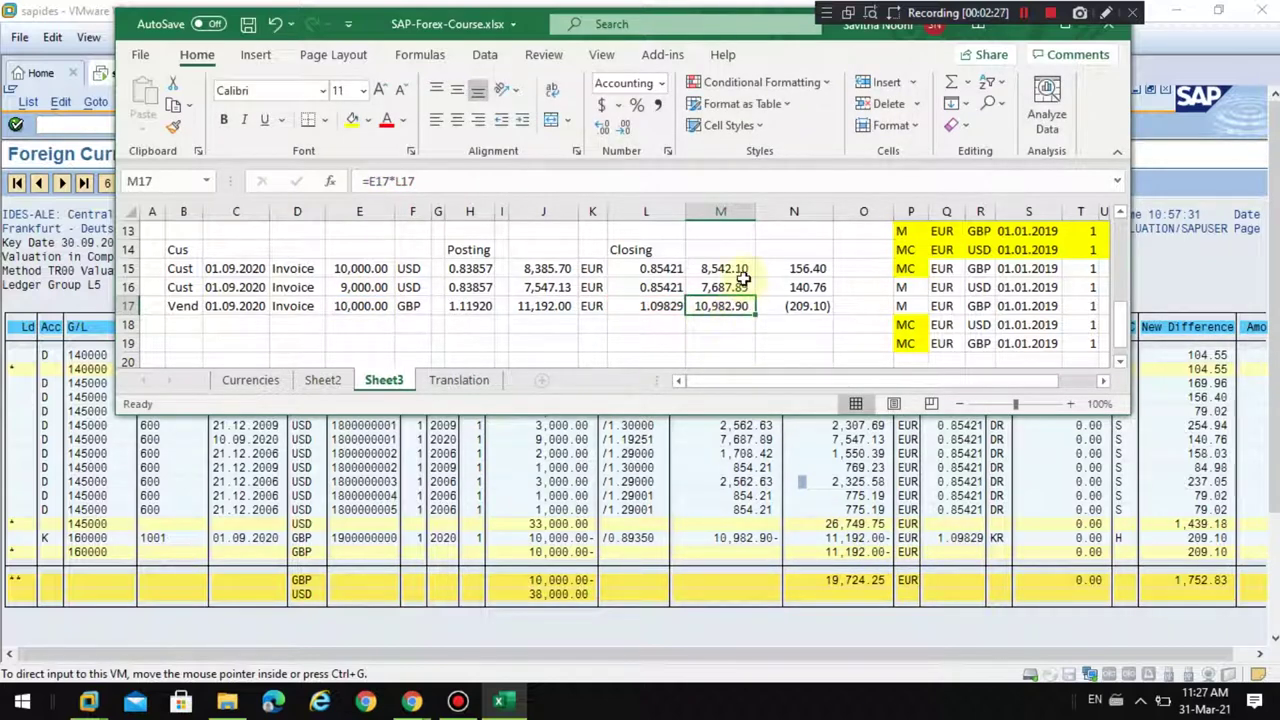
pyautogui.moveTo(471, 21); pyautogui.dragTo(369, 139)
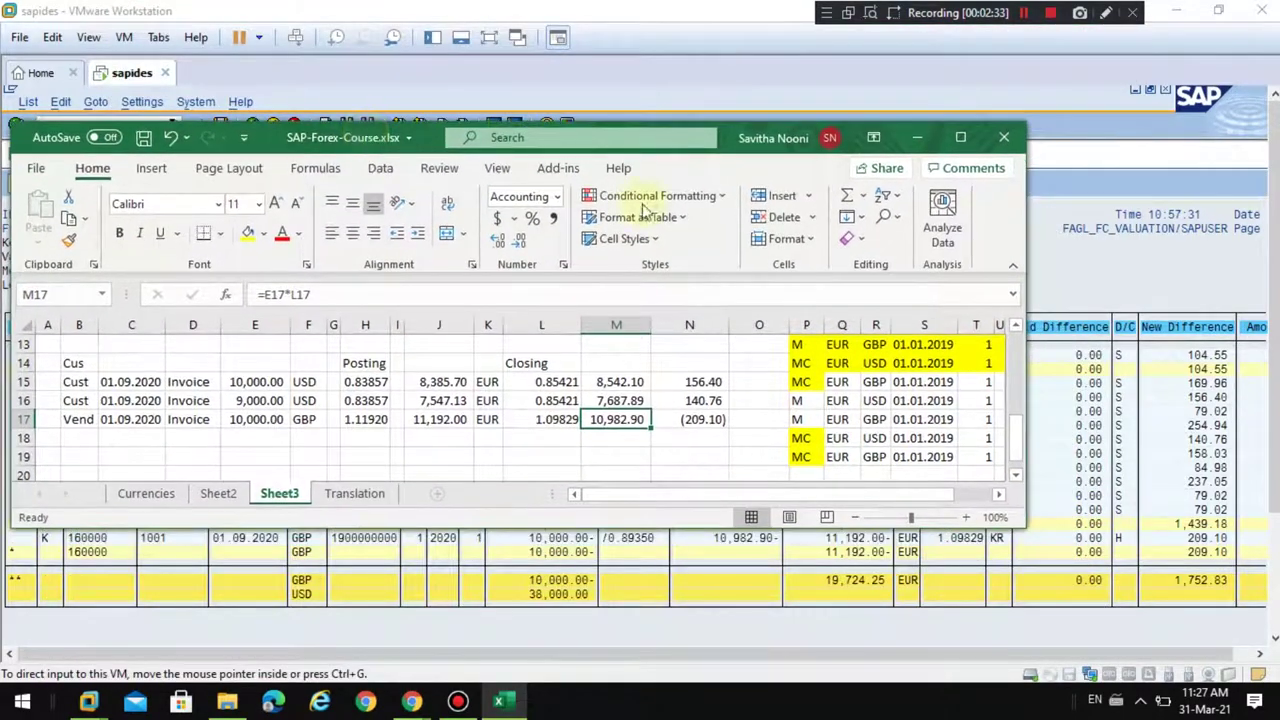
pyautogui.click(879, 134)
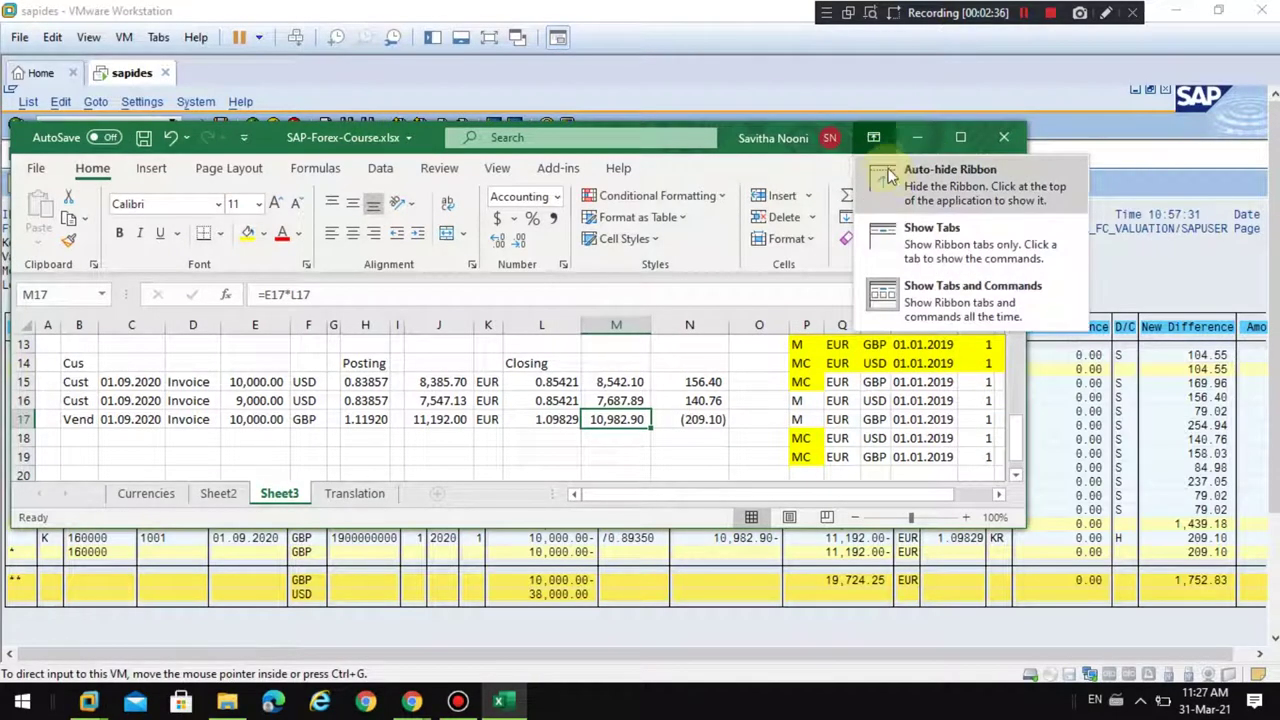
pyautogui.click(943, 178)
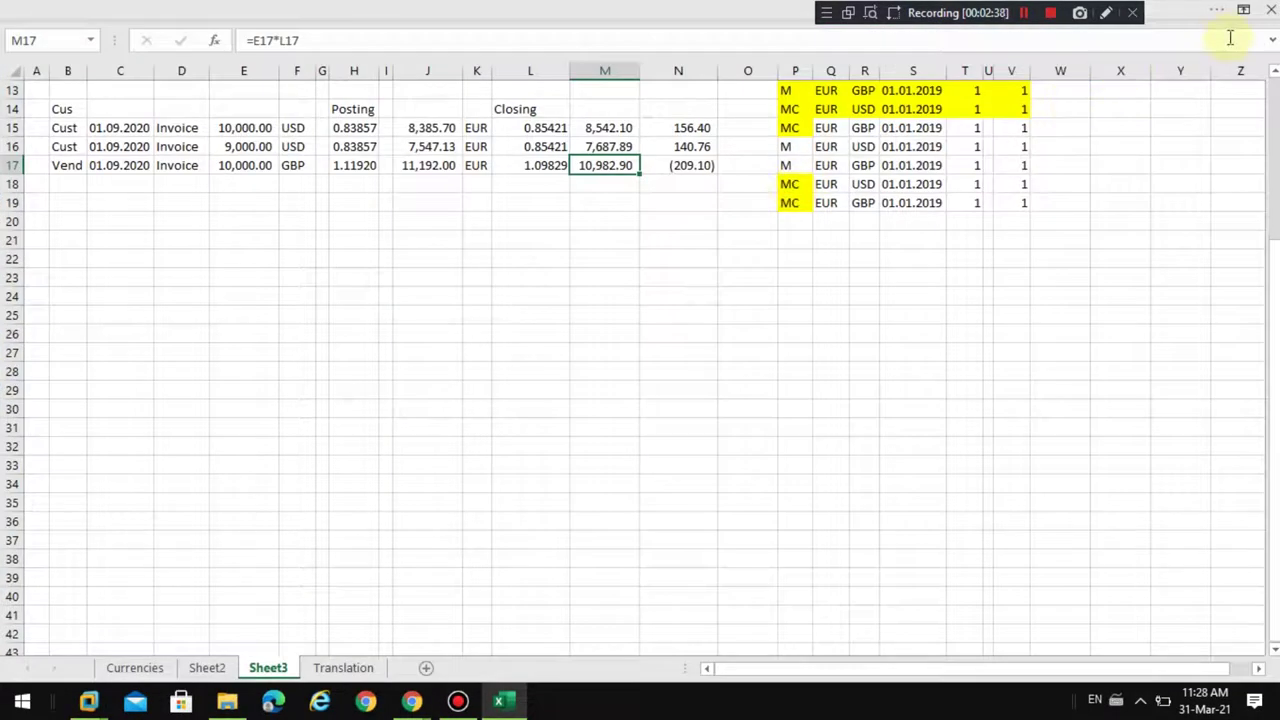
# Restore the workbook to a smaller window in the top left and bring the SAP valuation list forward.
pyautogui.click(1176, 18)
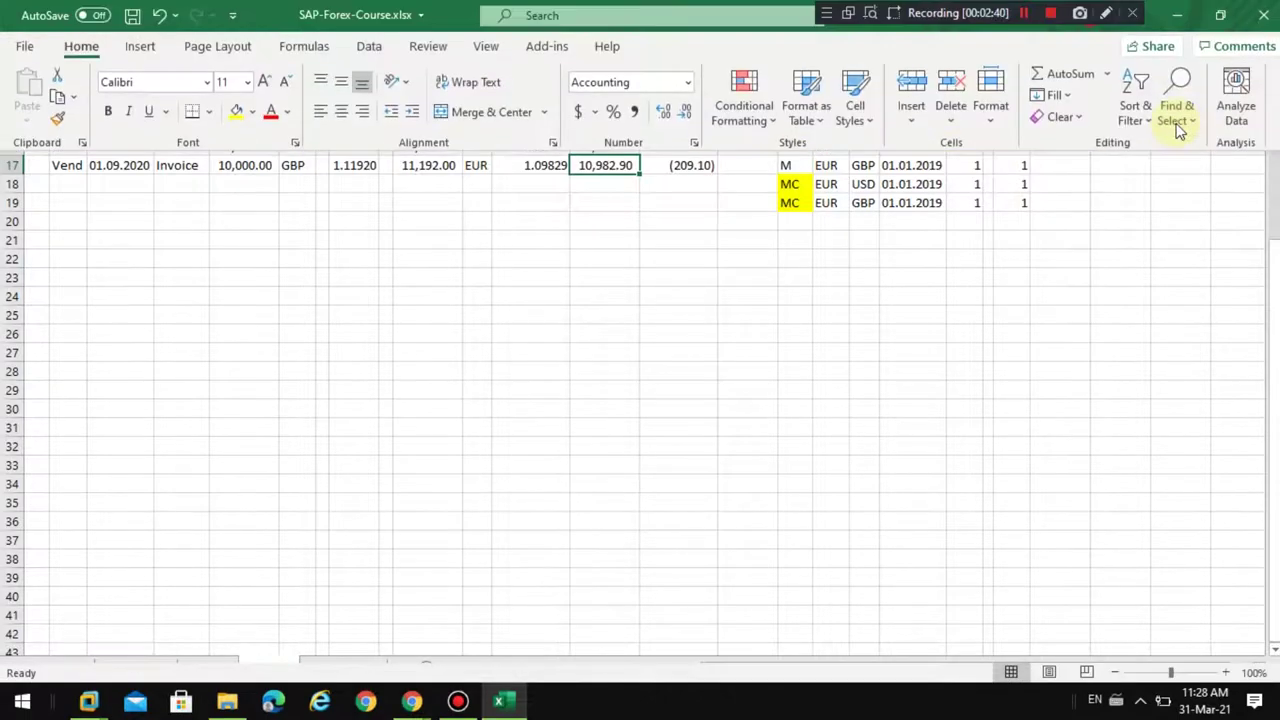
pyautogui.click(1221, 17)
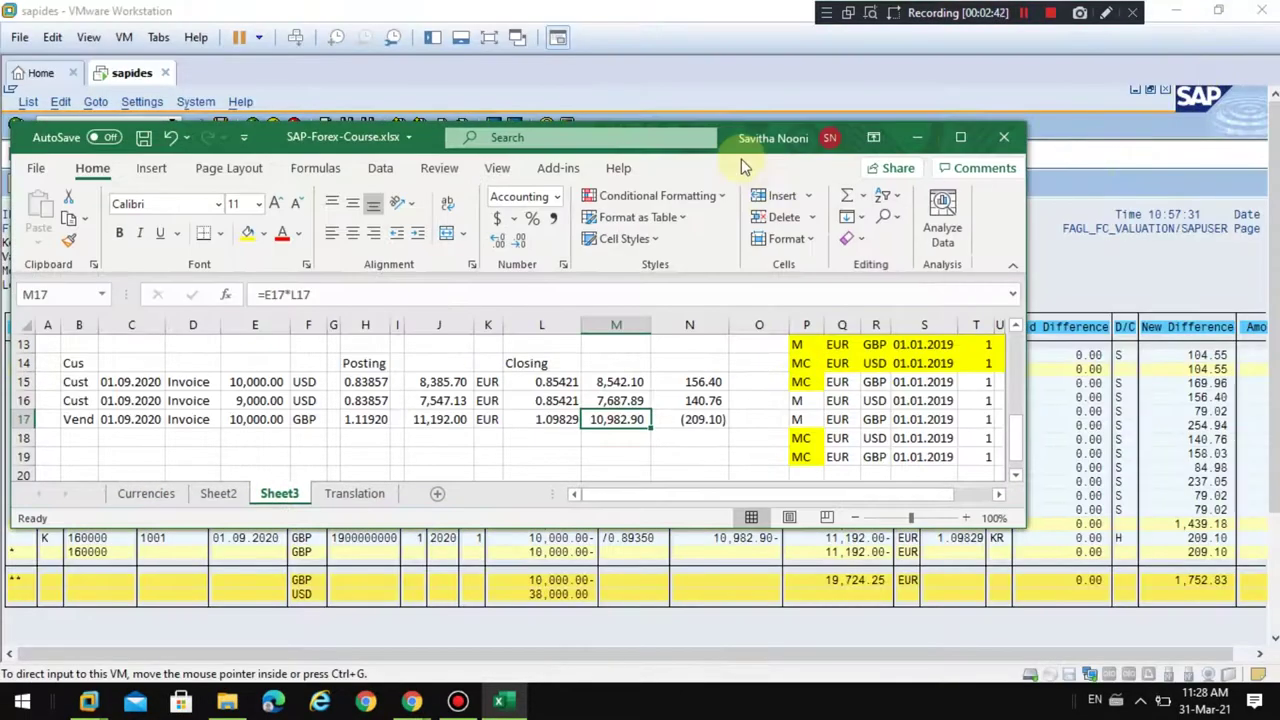
pyautogui.moveTo(1020, 521); pyautogui.dragTo(960, 491)
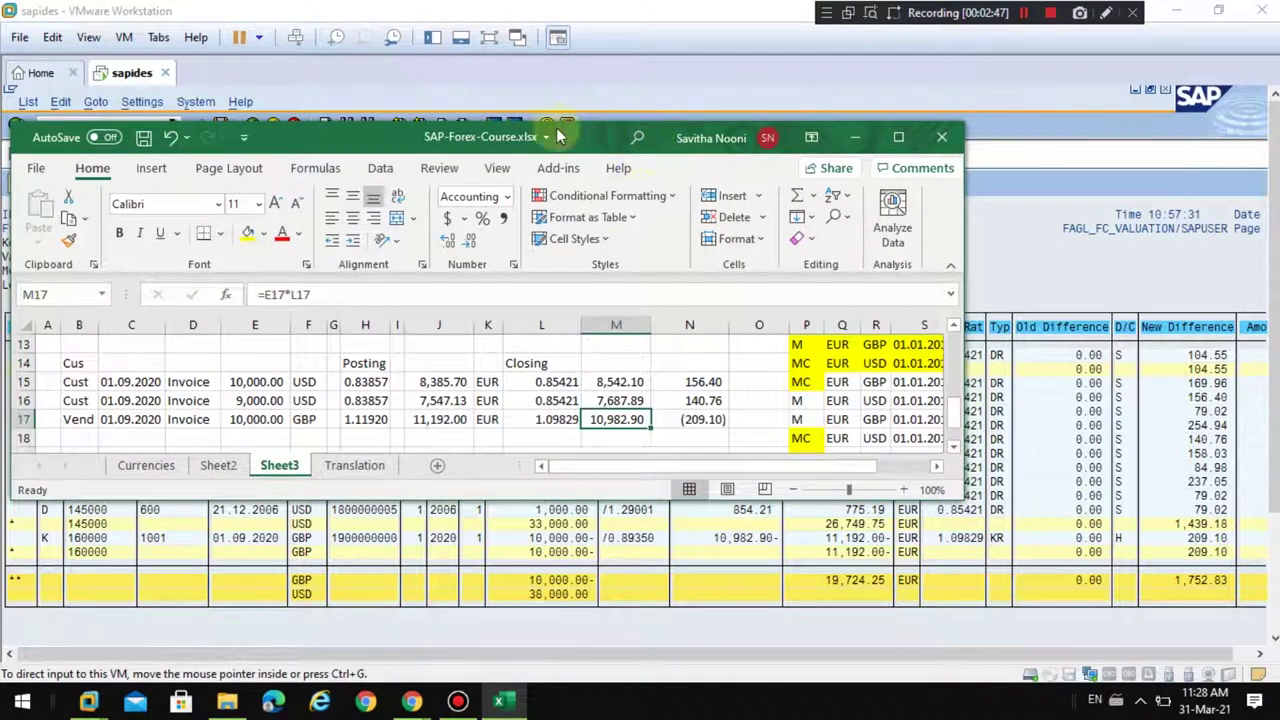
pyautogui.moveTo(346, 141); pyautogui.dragTo(225, 35)
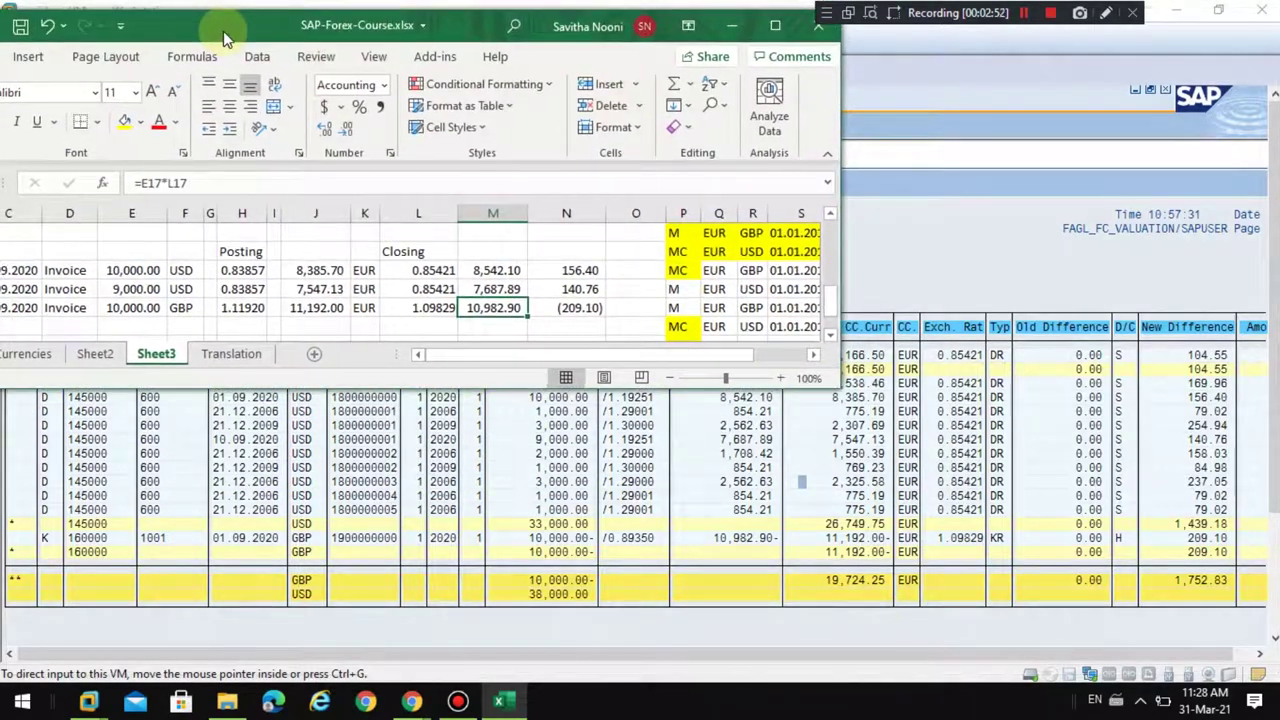
pyautogui.scroll(-1, 263, 260)
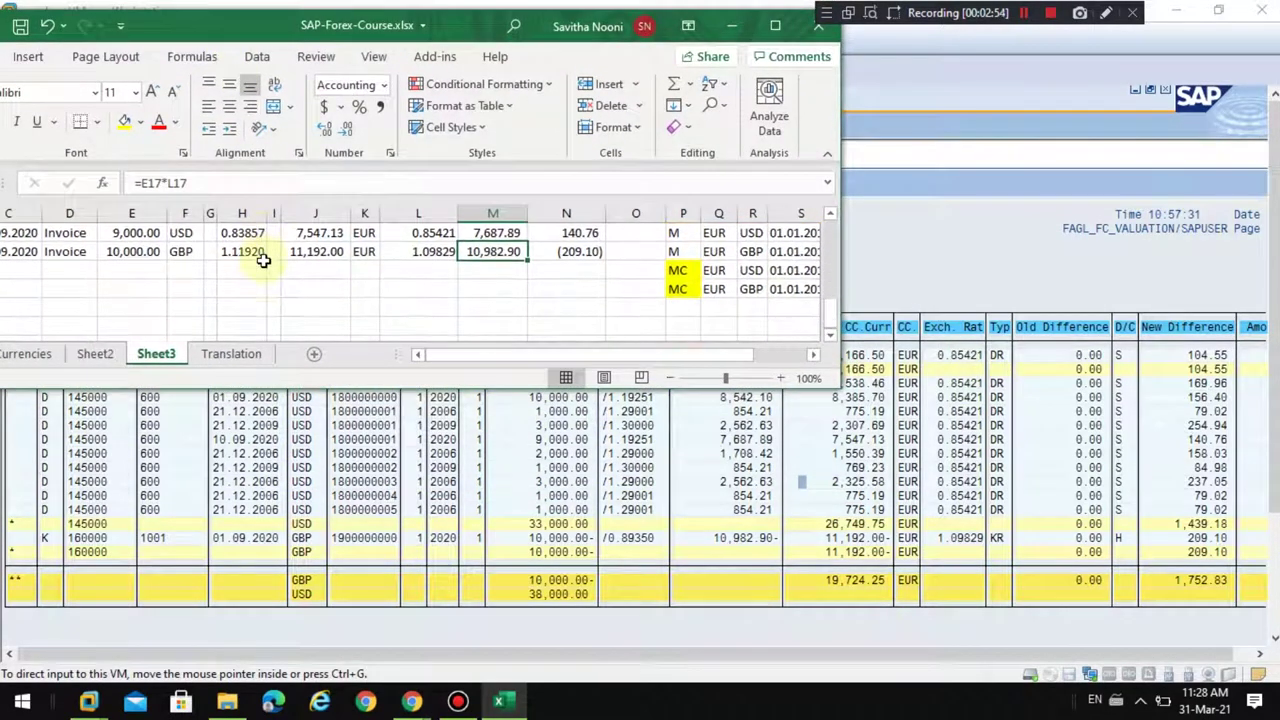
pyautogui.scroll(1, 263, 260)
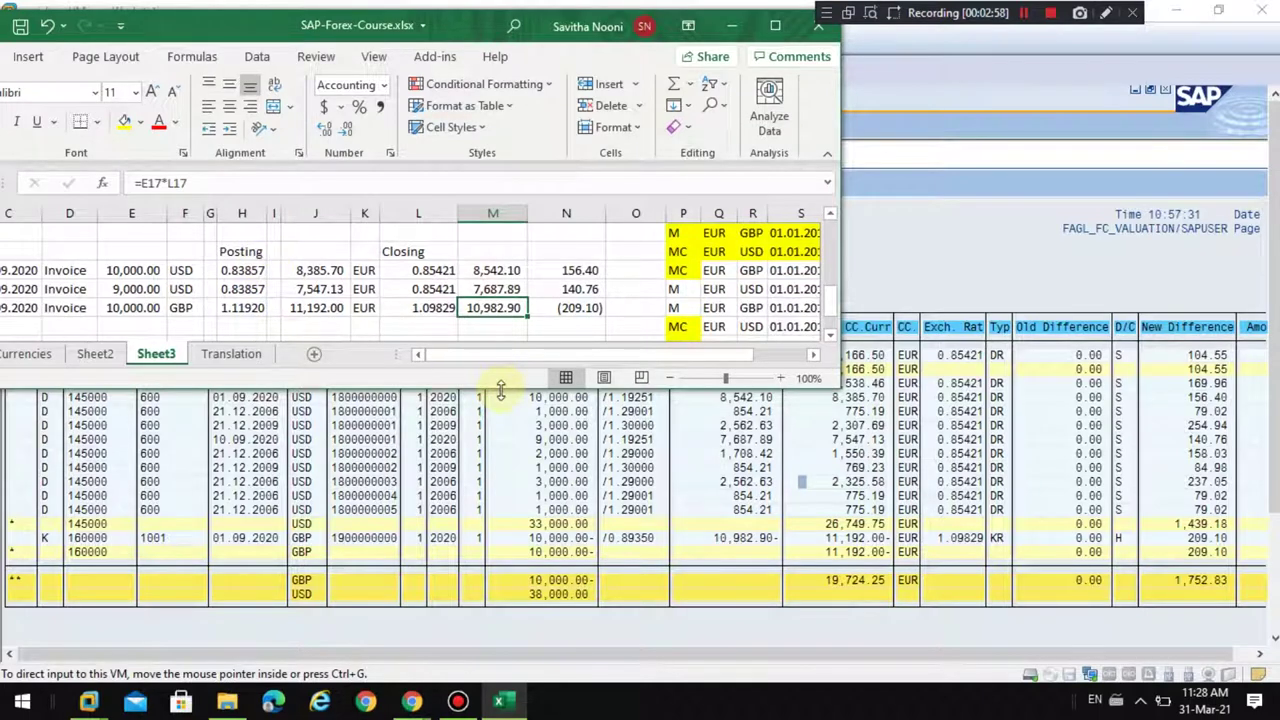
pyautogui.click(1027, 250)
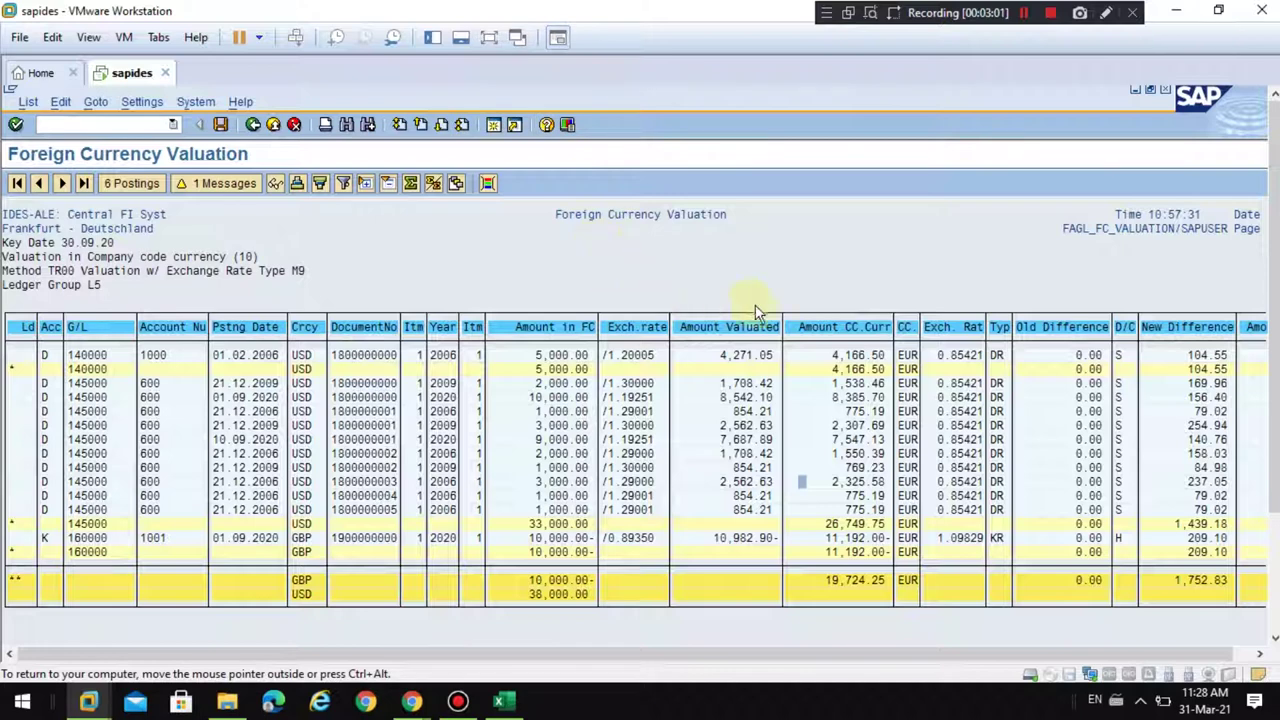
# Mark the GBP vendor line's 10,982.90 valuation and 209.10 difference with on-screen annotations.
pyautogui.click(1106, 15)
pyautogui.click(1106, 15)
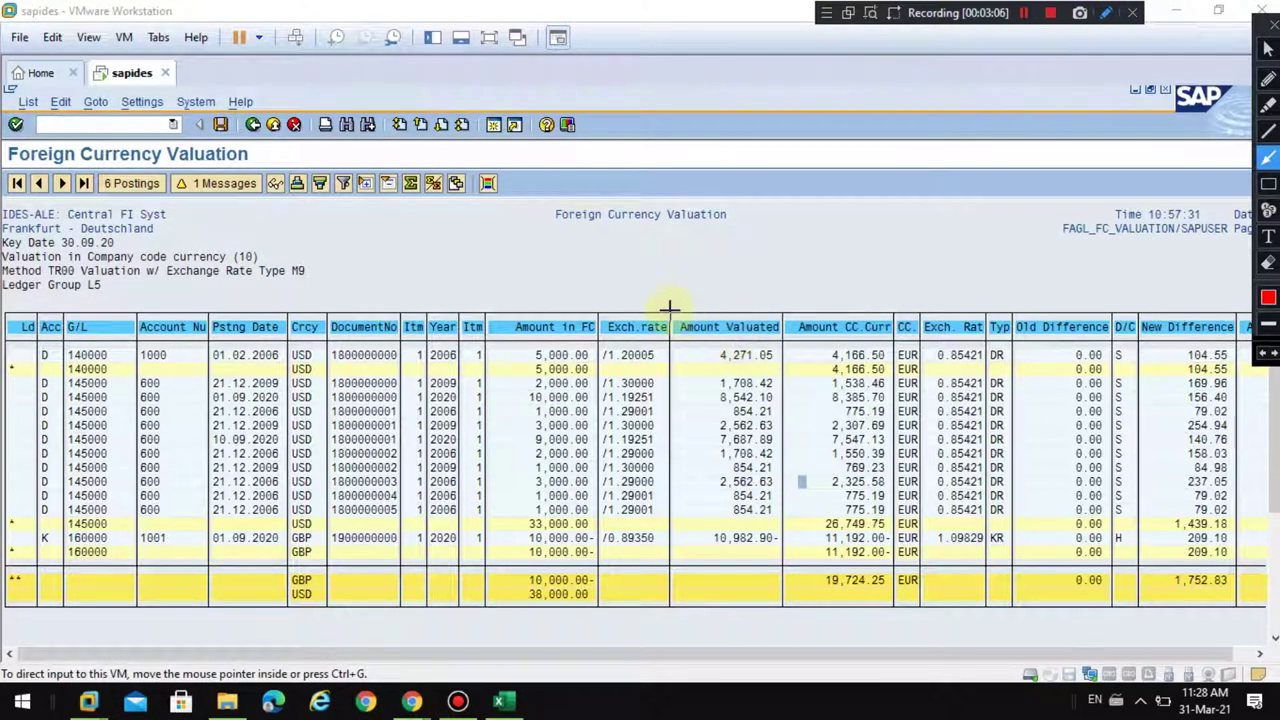
pyautogui.moveTo(672, 307); pyautogui.dragTo(714, 351)
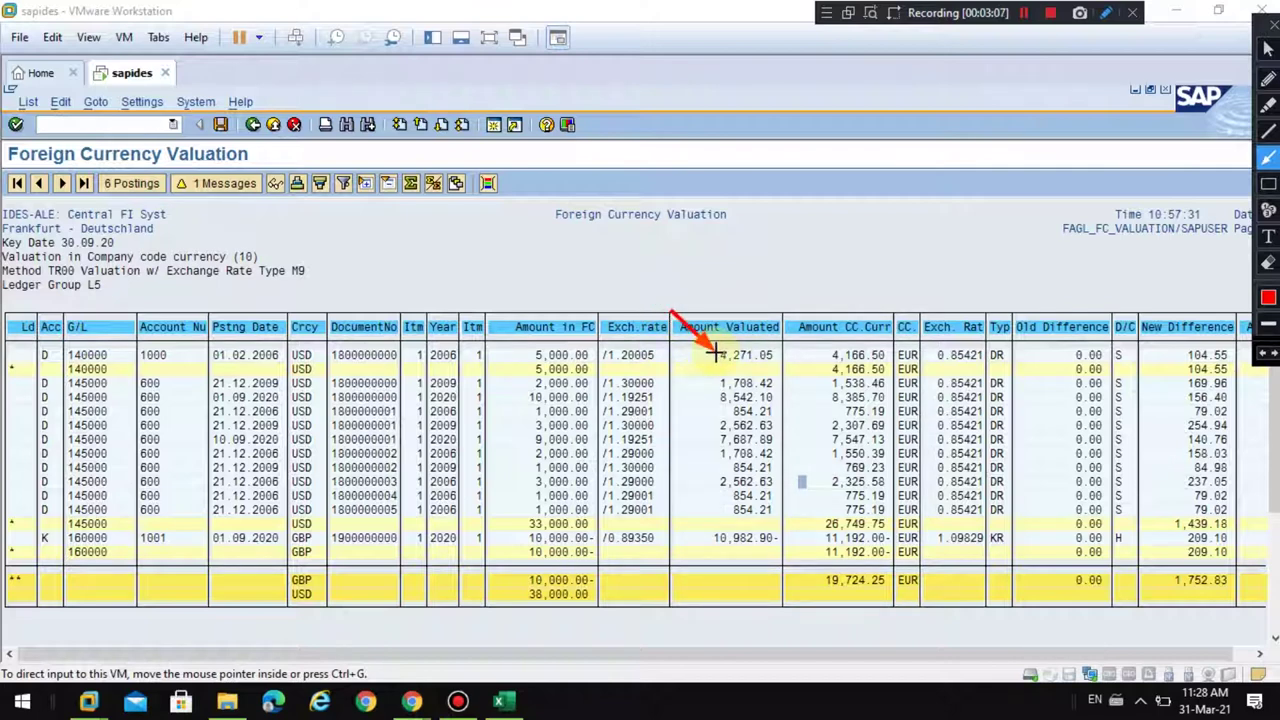
pyautogui.press('Escape')
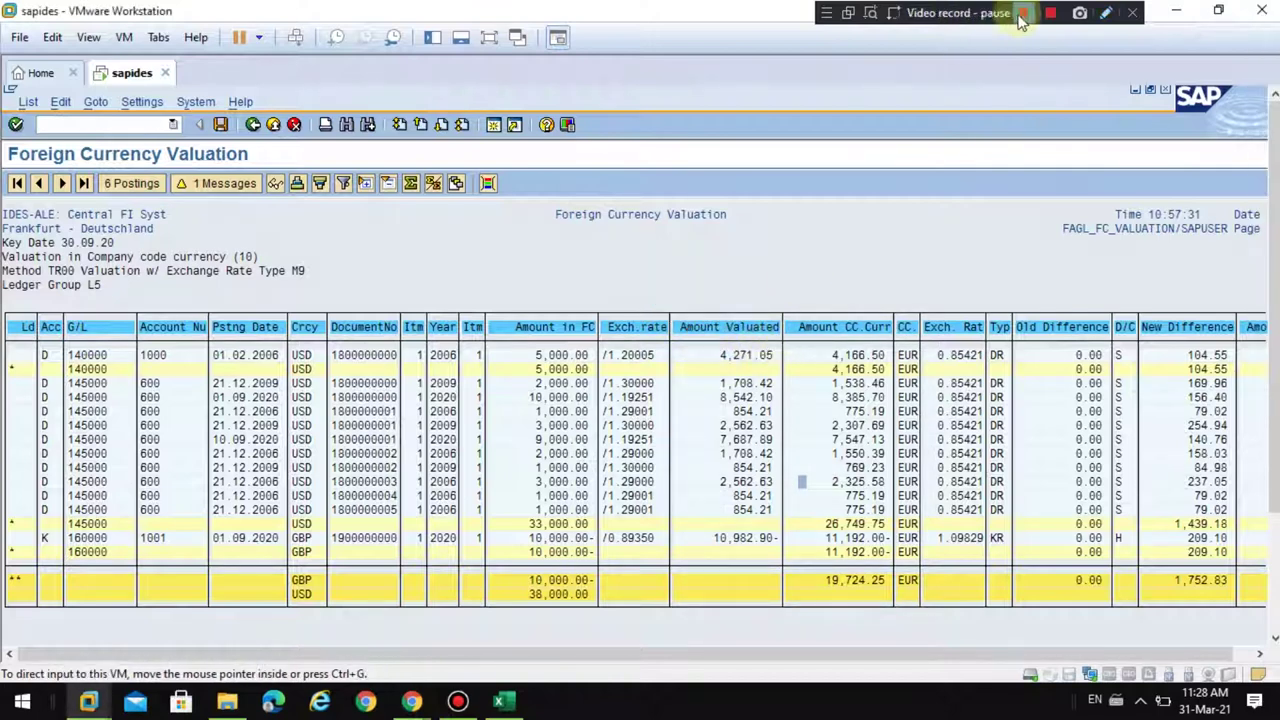
pyautogui.click(1105, 18)
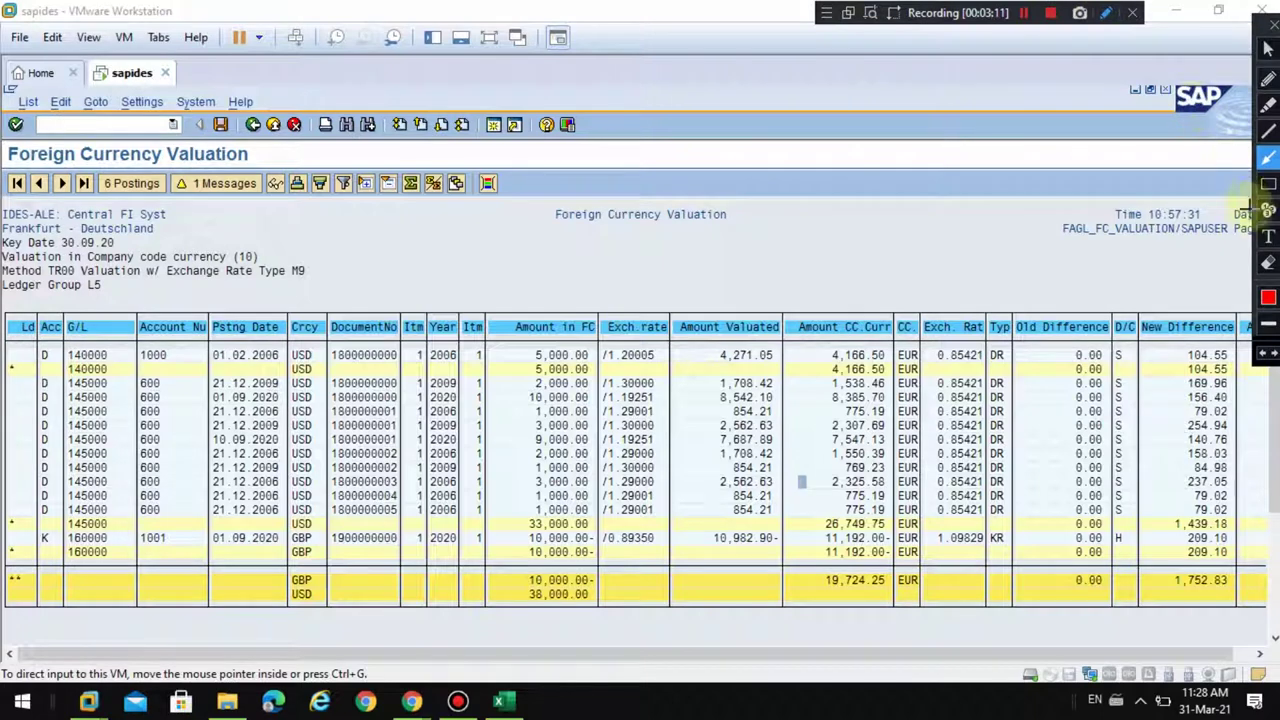
pyautogui.moveTo(672, 310)
pyautogui.mouseDown()
pyautogui.moveTo(714, 420)
pyautogui.moveTo(783, 526)
pyautogui.moveTo(785, 562)
pyautogui.mouseUp()
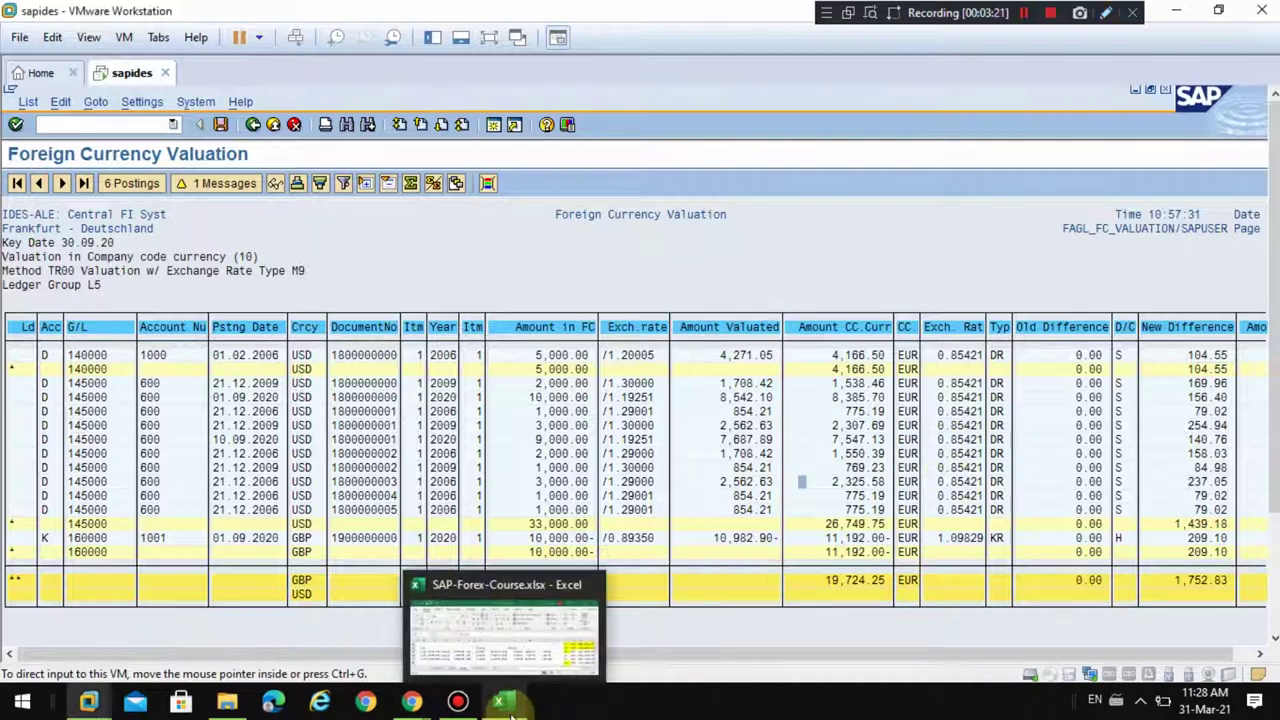
# Compare with the Excel workbook, then return to the SAP valuation list with annotation on.
pyautogui.click(500, 703)
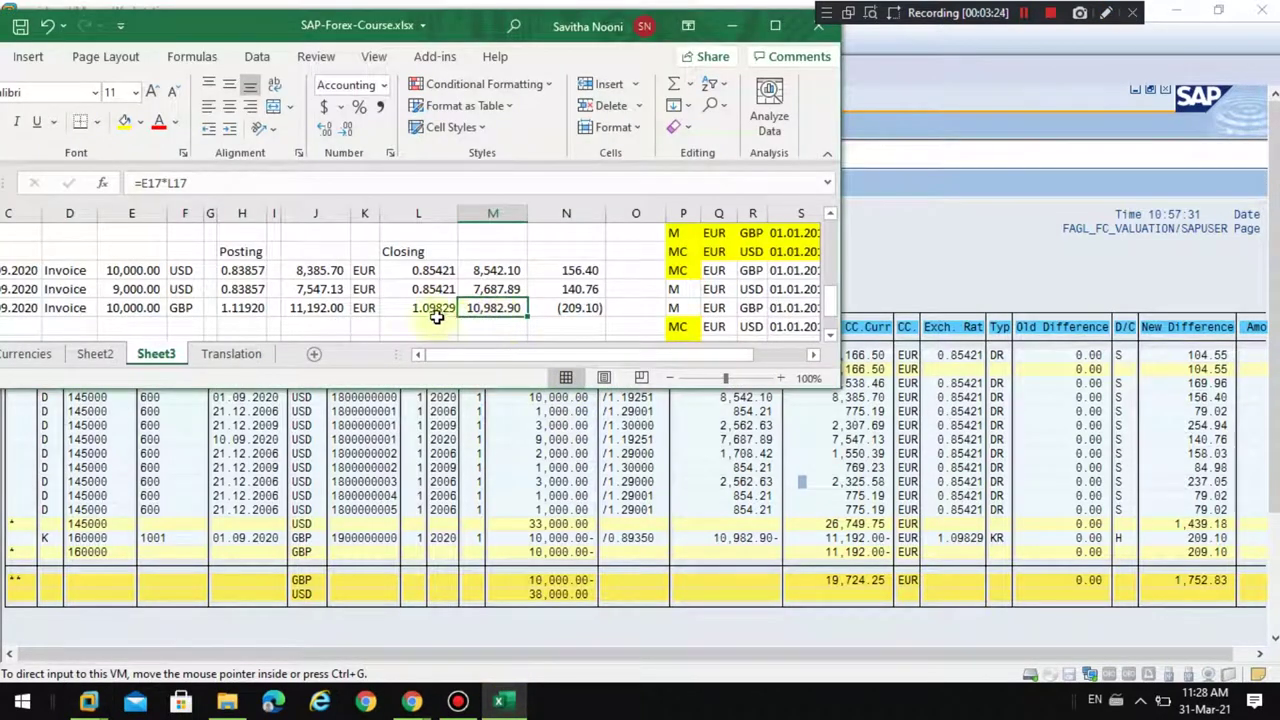
pyautogui.click(970, 298)
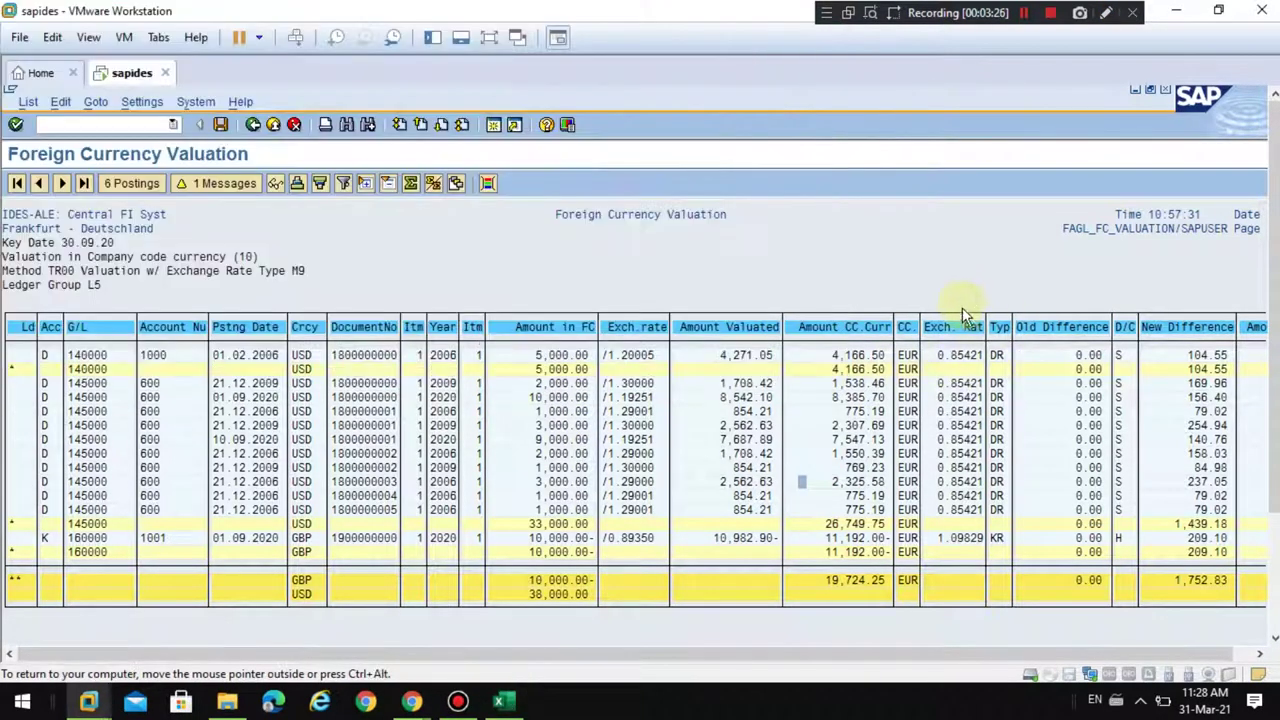
pyautogui.click(1105, 13)
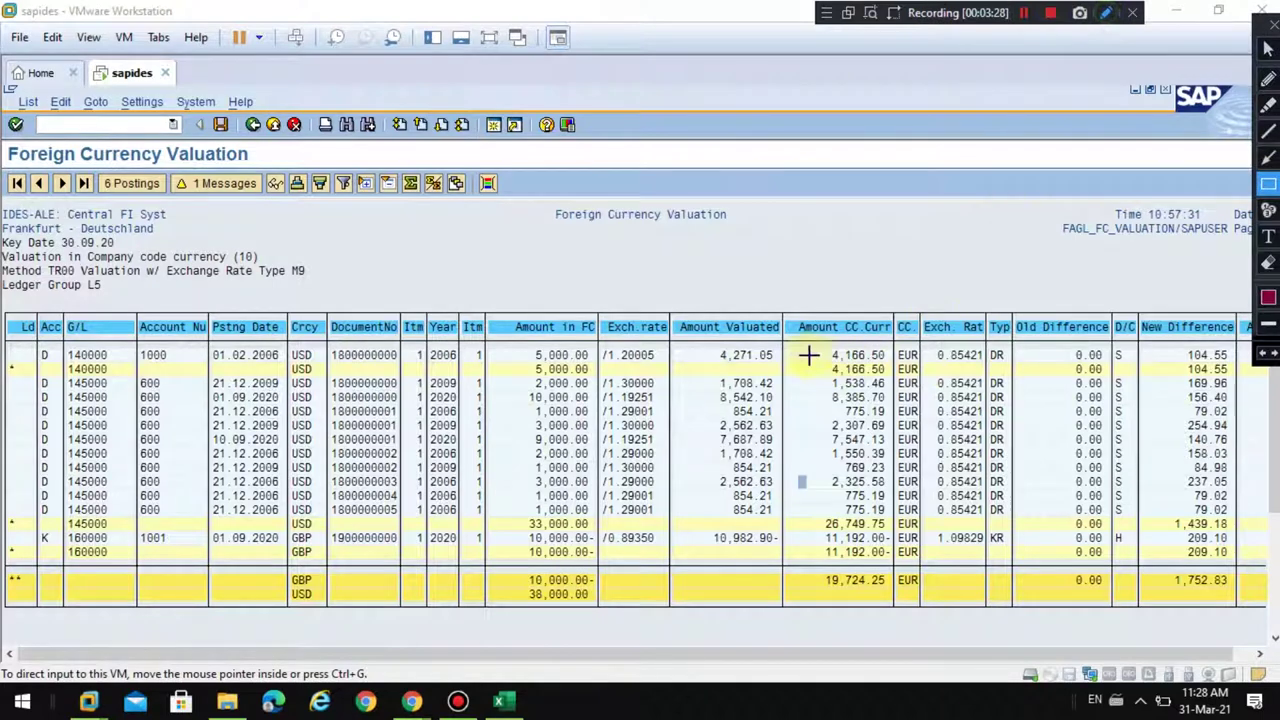
pyautogui.moveTo(666, 318); pyautogui.dragTo(786, 565)
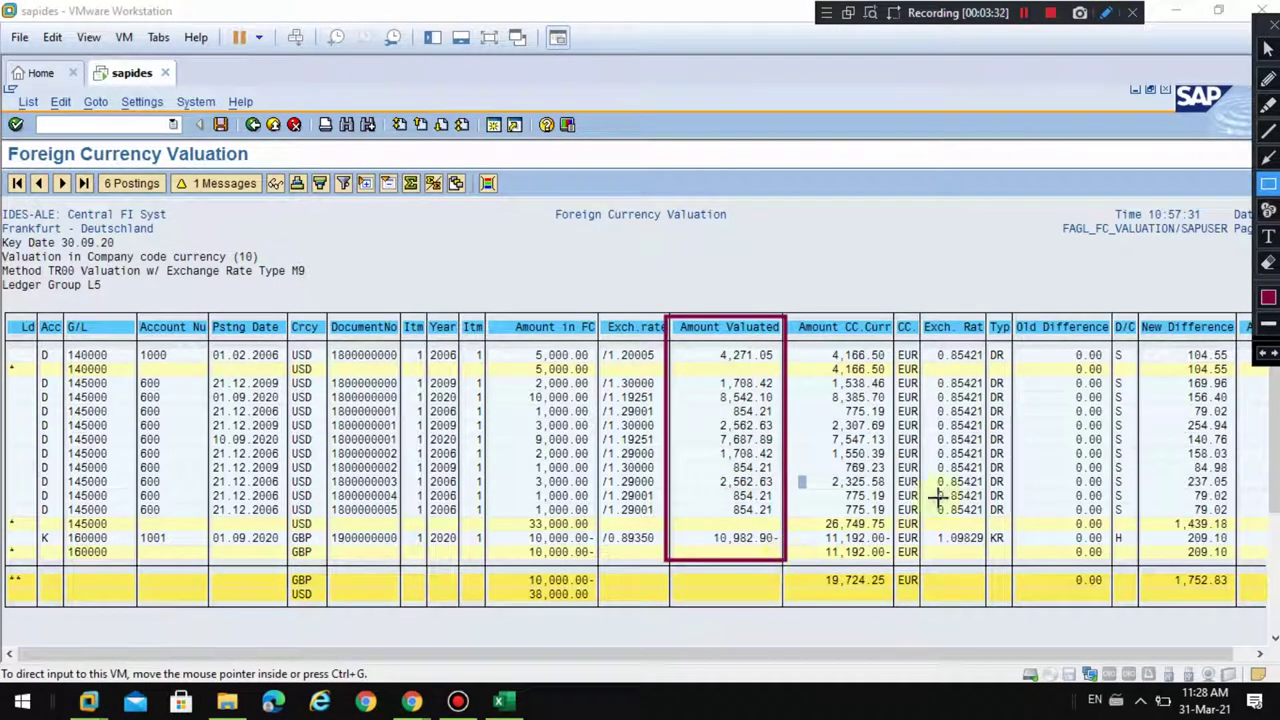
pyautogui.moveTo(918, 296); pyautogui.dragTo(990, 566)
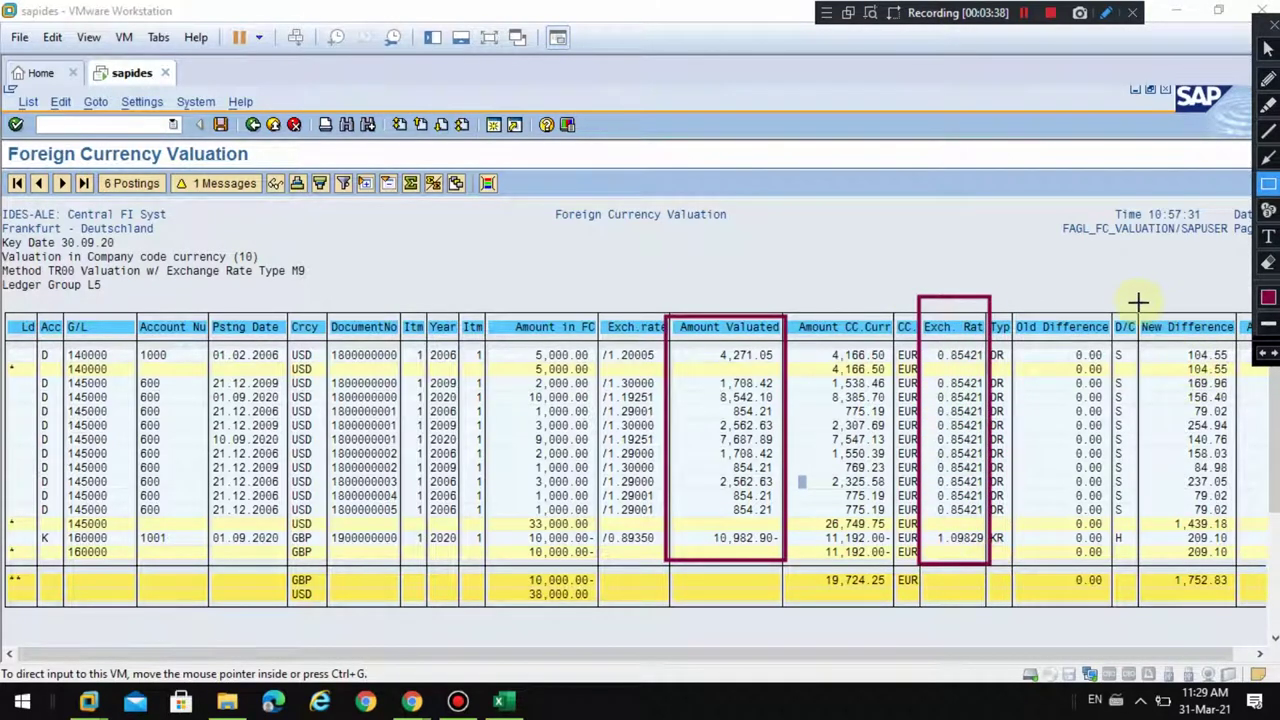
pyautogui.moveTo(1134, 297); pyautogui.dragTo(1238, 566)
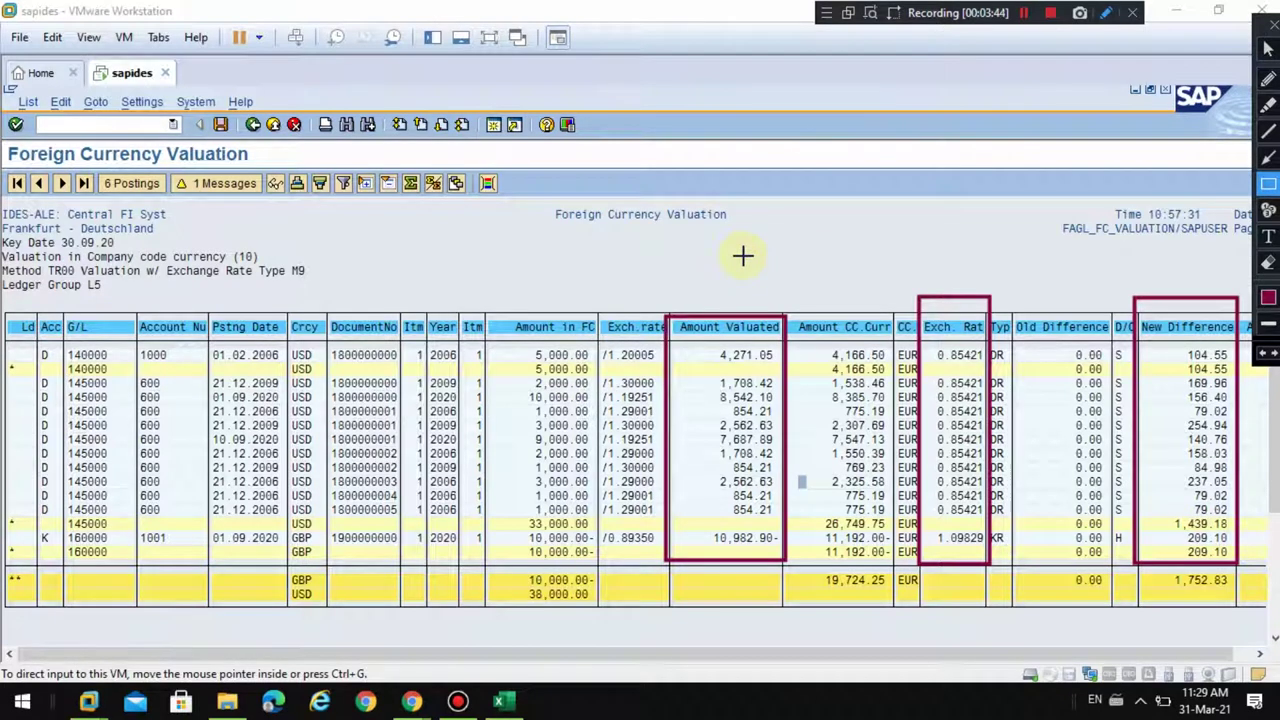
pyautogui.press('Escape')
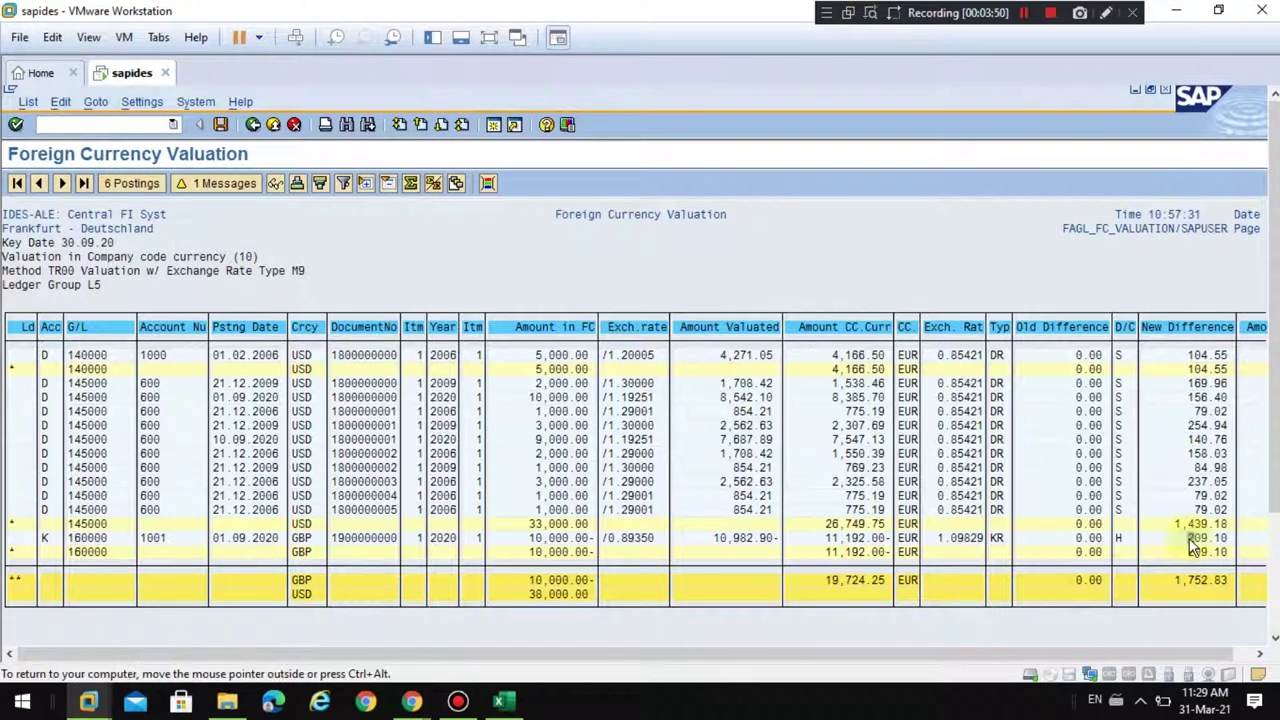
pyautogui.click(1124, 538)
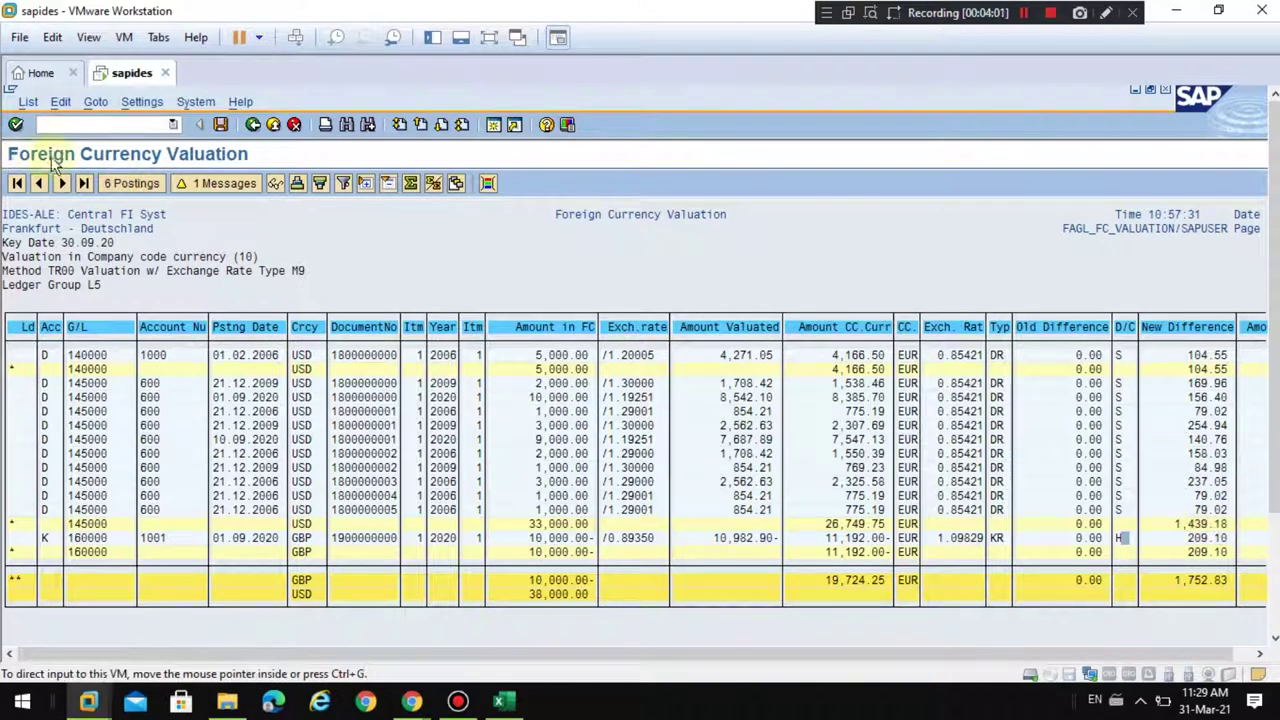
# Display the posting proposal and point out account 280010 in the GBP valuation.
pyautogui.click(126, 182)
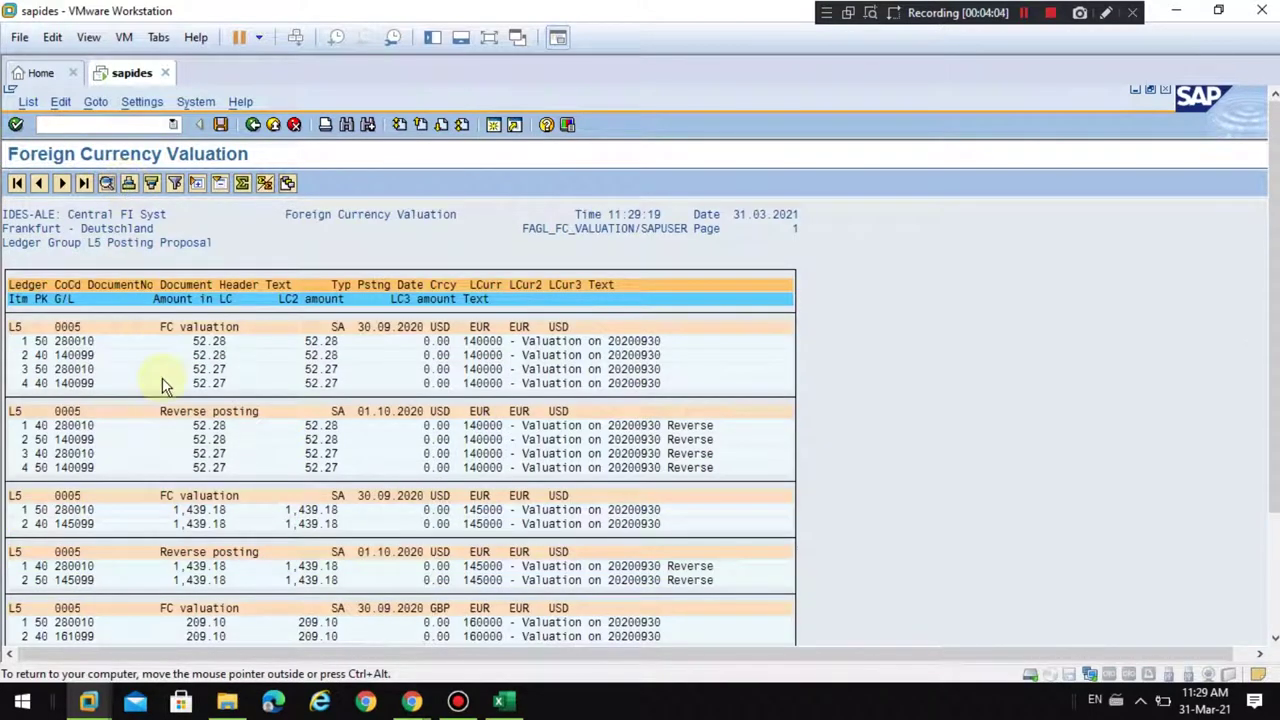
pyautogui.click(58, 624)
pyautogui.click(64, 636)
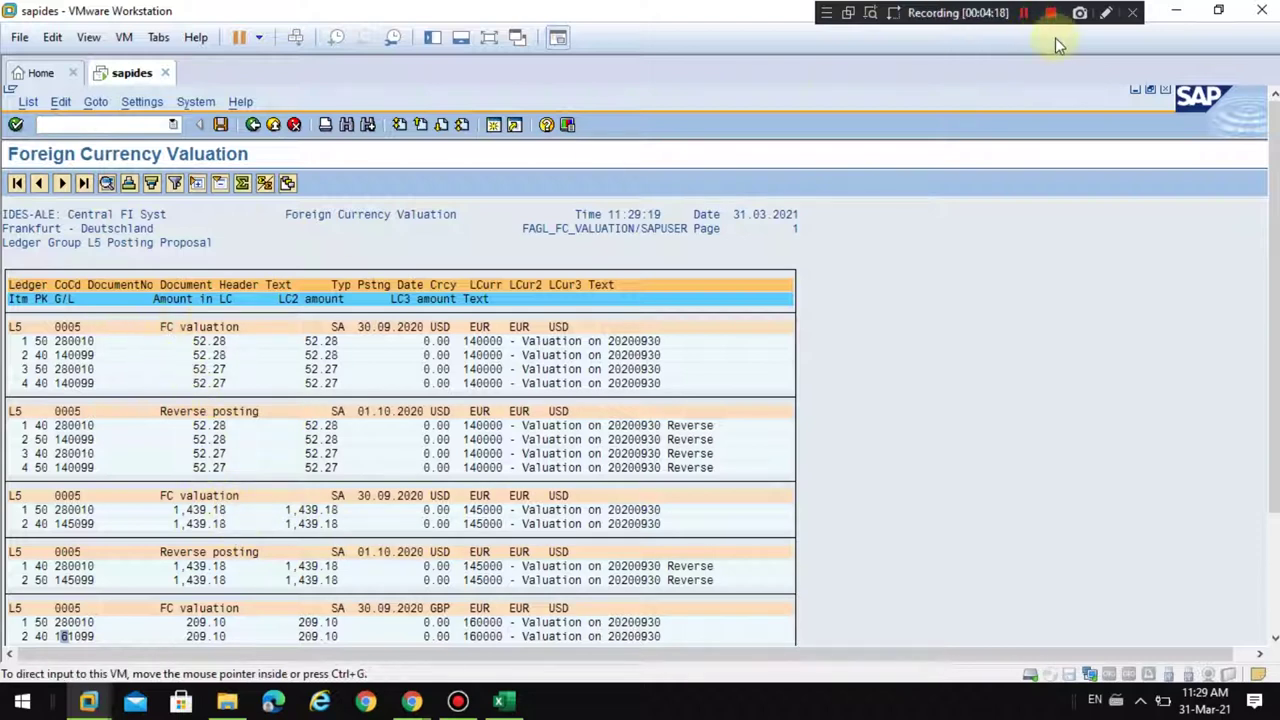
# Box the first, the 1,439.18 and the GBP 209.10 FC valuation documents on screen.
pyautogui.click(1105, 12)
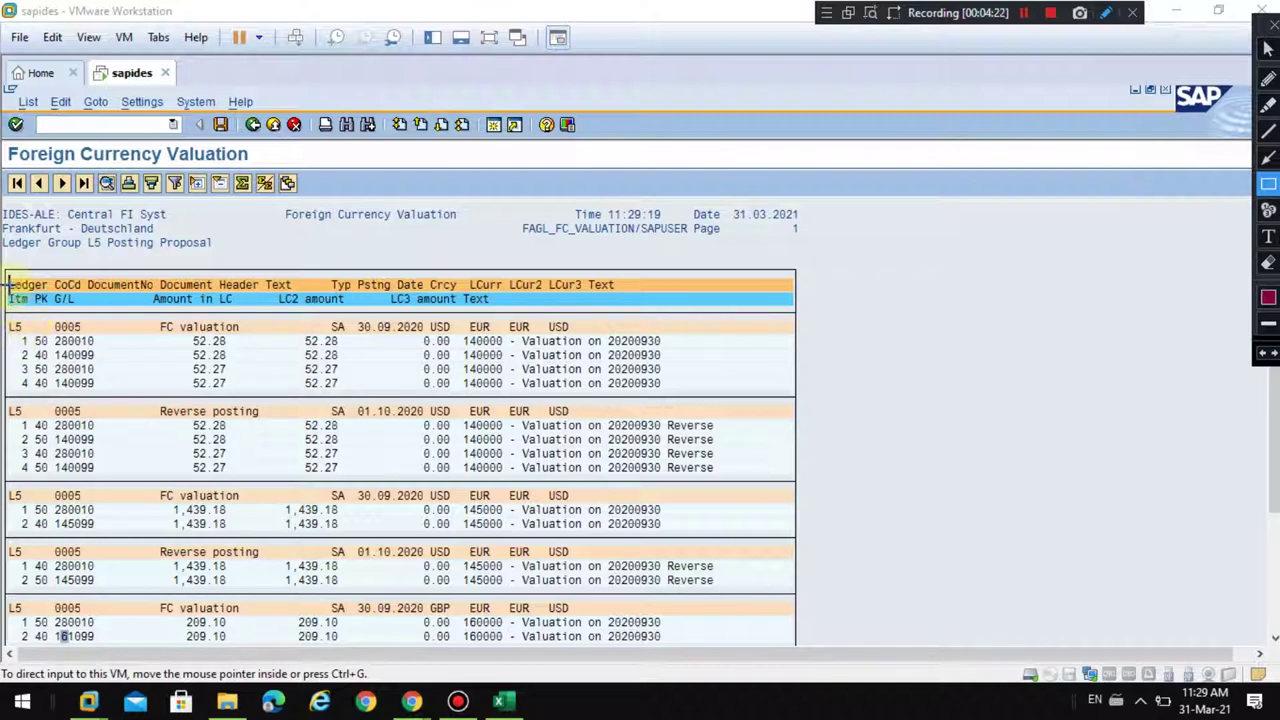
pyautogui.moveTo(8, 277)
pyautogui.mouseDown()
pyautogui.moveTo(8, 299)
pyautogui.moveTo(8, 279)
pyautogui.moveTo(686, 410)
pyautogui.moveTo(683, 397)
pyautogui.mouseUp()
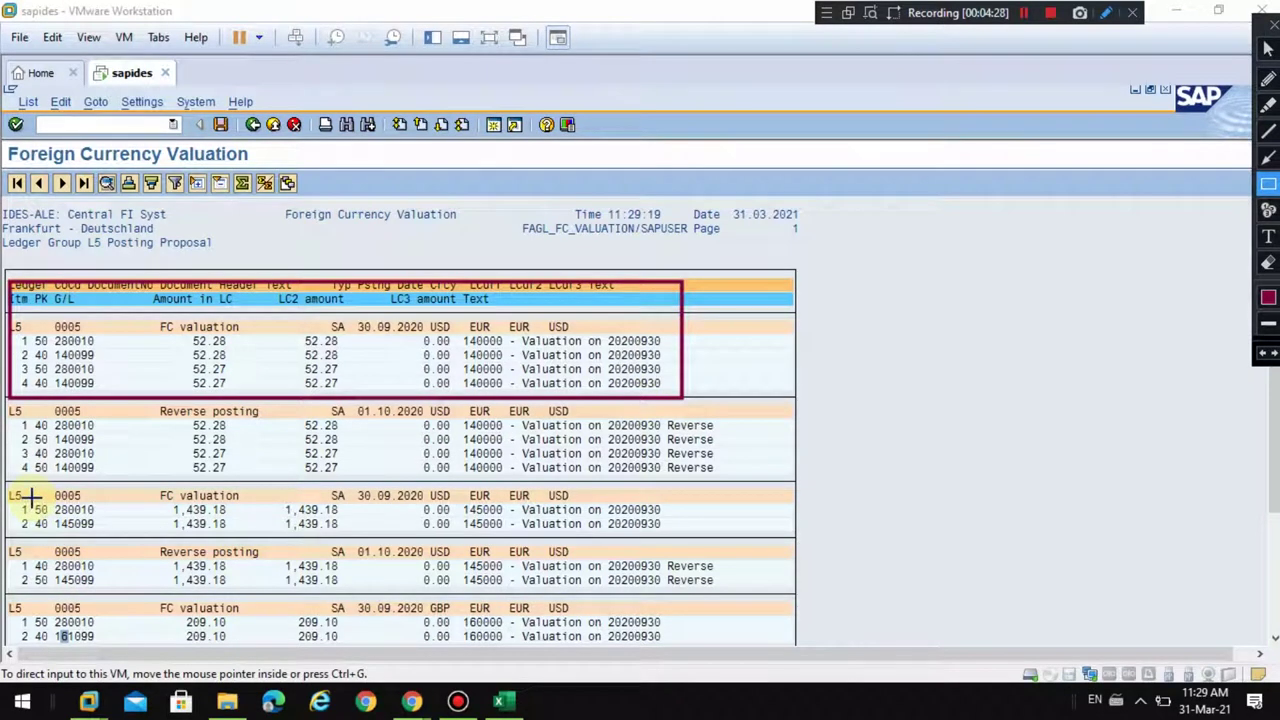
pyautogui.moveTo(8, 488); pyautogui.dragTo(703, 542)
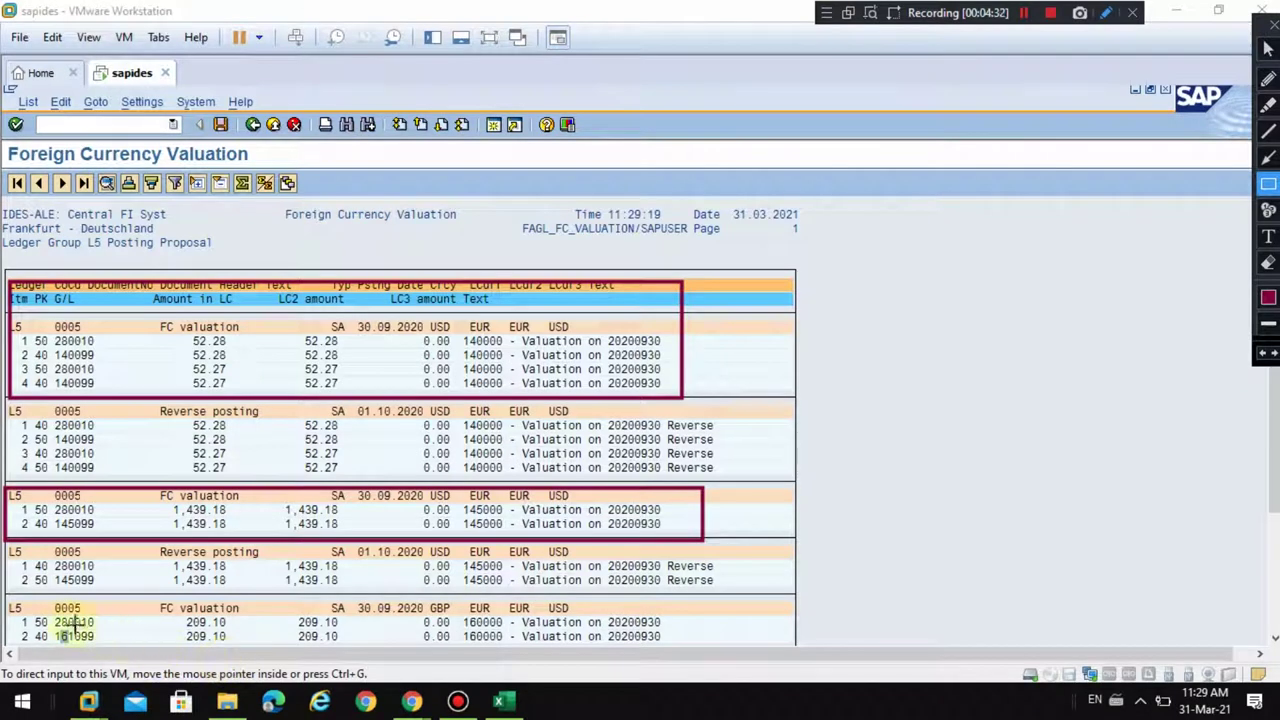
pyautogui.moveTo(8, 597)
pyautogui.mouseDown()
pyautogui.moveTo(88, 645)
pyautogui.moveTo(663, 660)
pyautogui.moveTo(676, 647)
pyautogui.mouseUp()
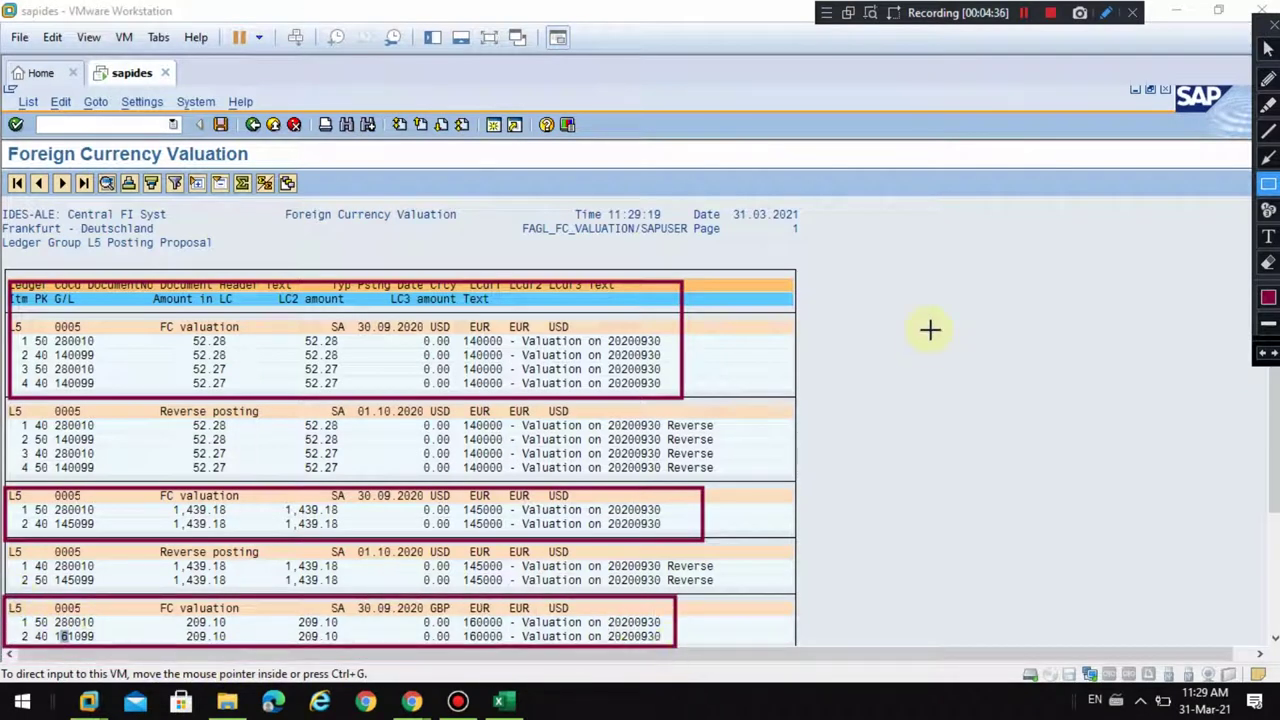
pyautogui.click(1269, 158)
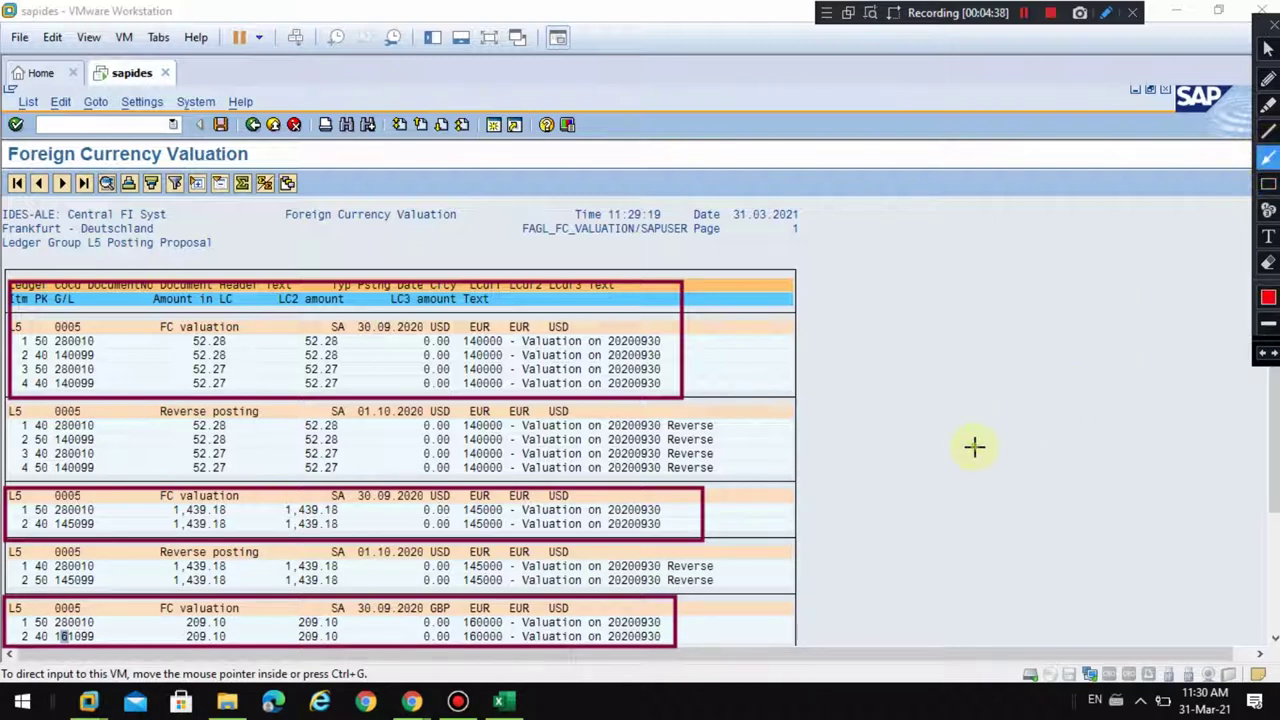
pyautogui.moveTo(975, 447); pyautogui.dragTo(790, 452)
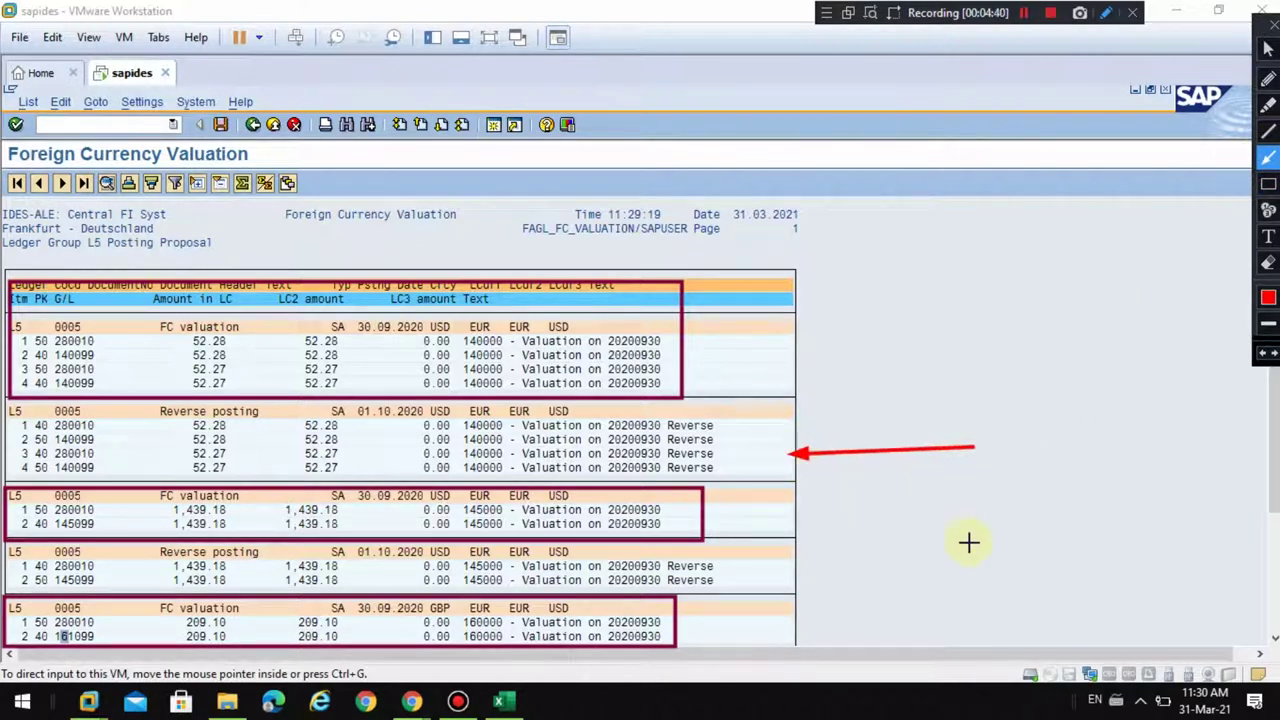
pyautogui.moveTo(968, 574); pyautogui.dragTo(790, 577)
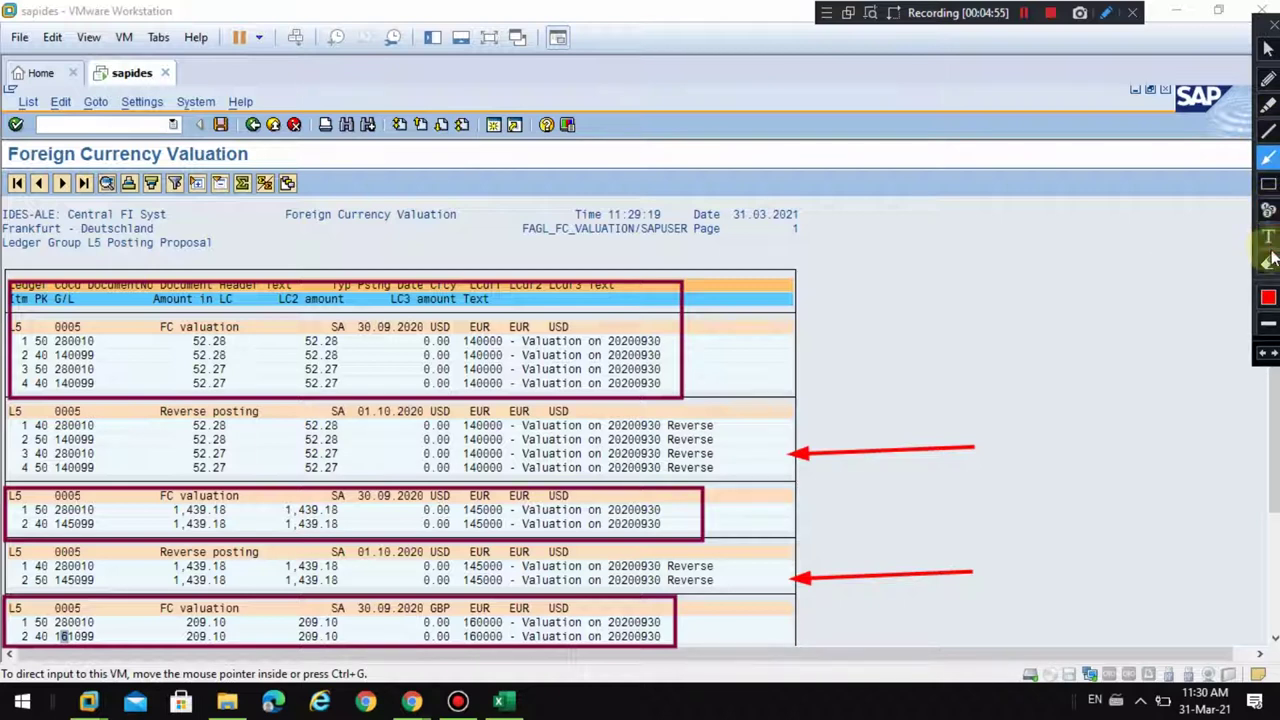
pyautogui.click(1267, 159)
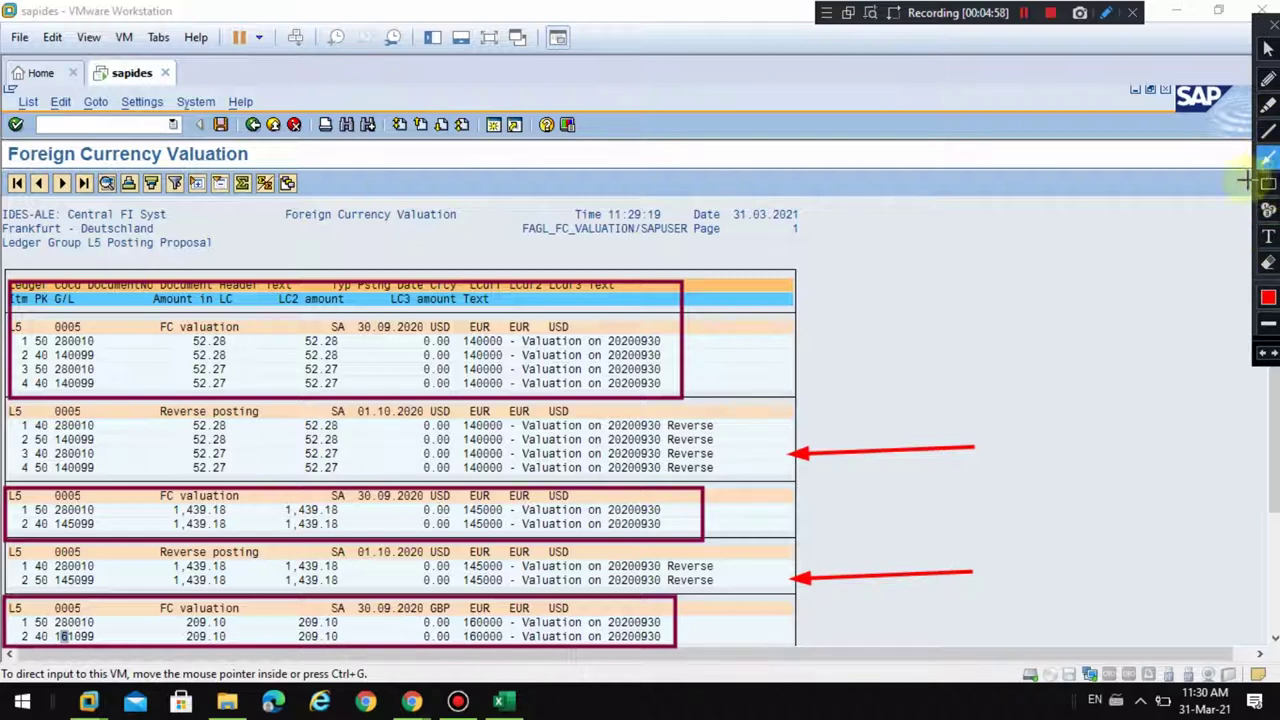
pyautogui.moveTo(386, 433); pyautogui.dragTo(386, 421)
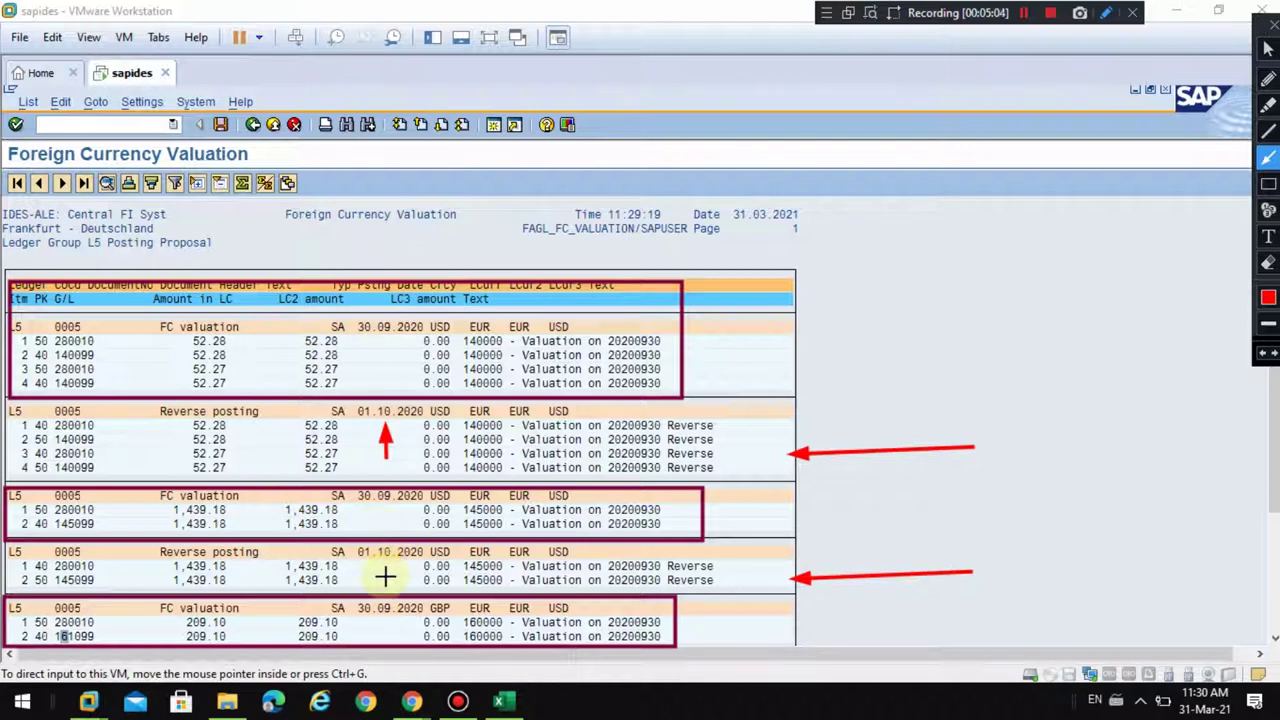
pyautogui.moveTo(385, 578); pyautogui.dragTo(385, 557)
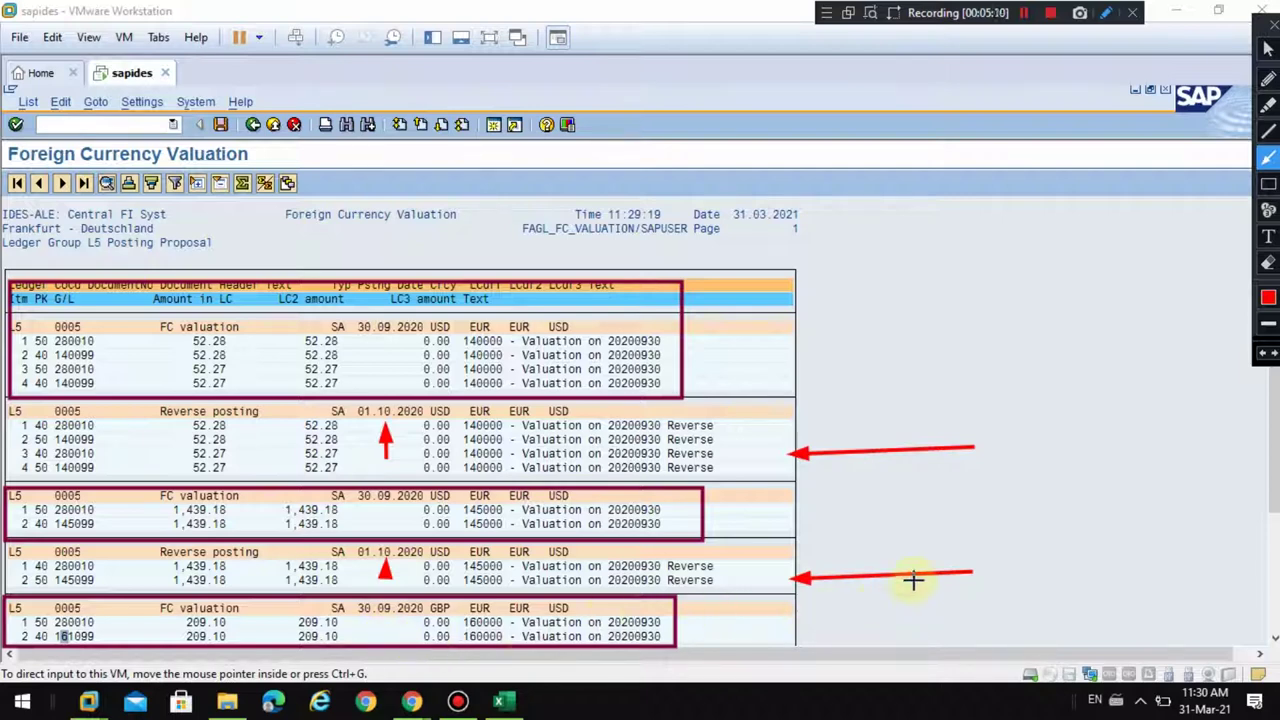
pyautogui.press('Escape')
pyautogui.scroll(-3, 1274, 340)
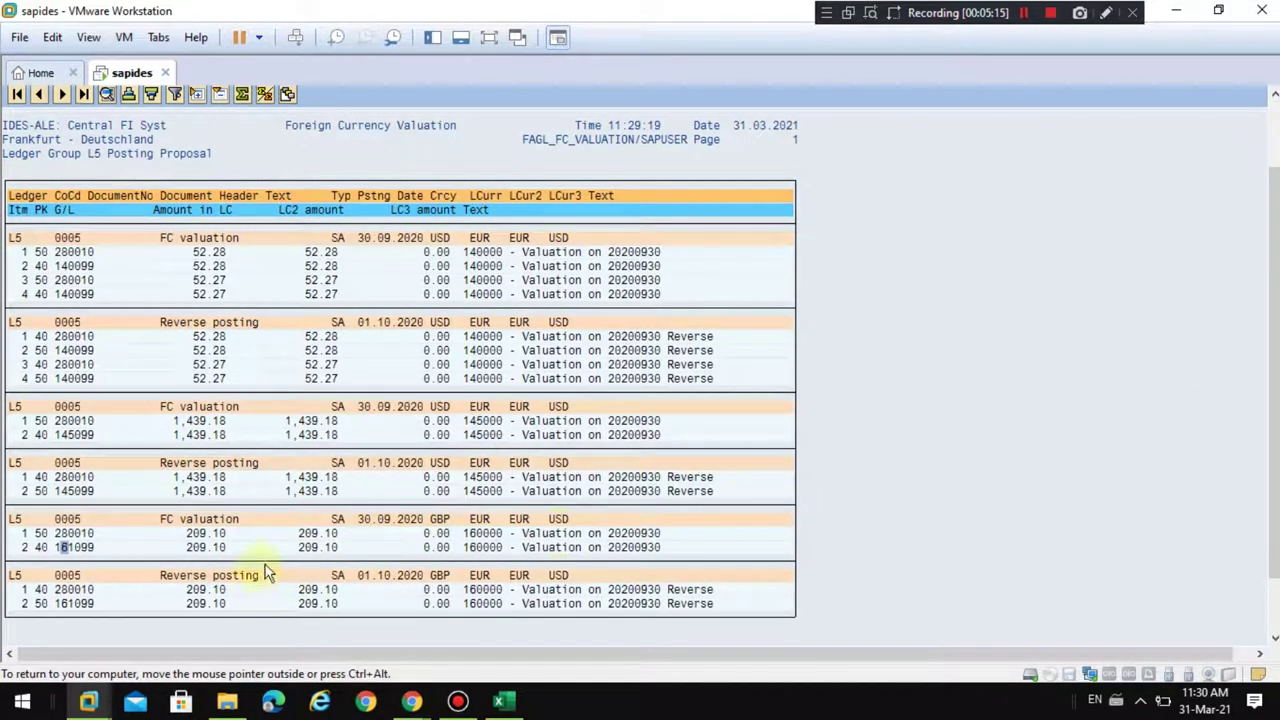
# Point out G/L accounts 161099 and 280010 and posting key 50 of the 1,439.18 valuation.
pyautogui.click(65, 550)
pyautogui.click(70, 533)
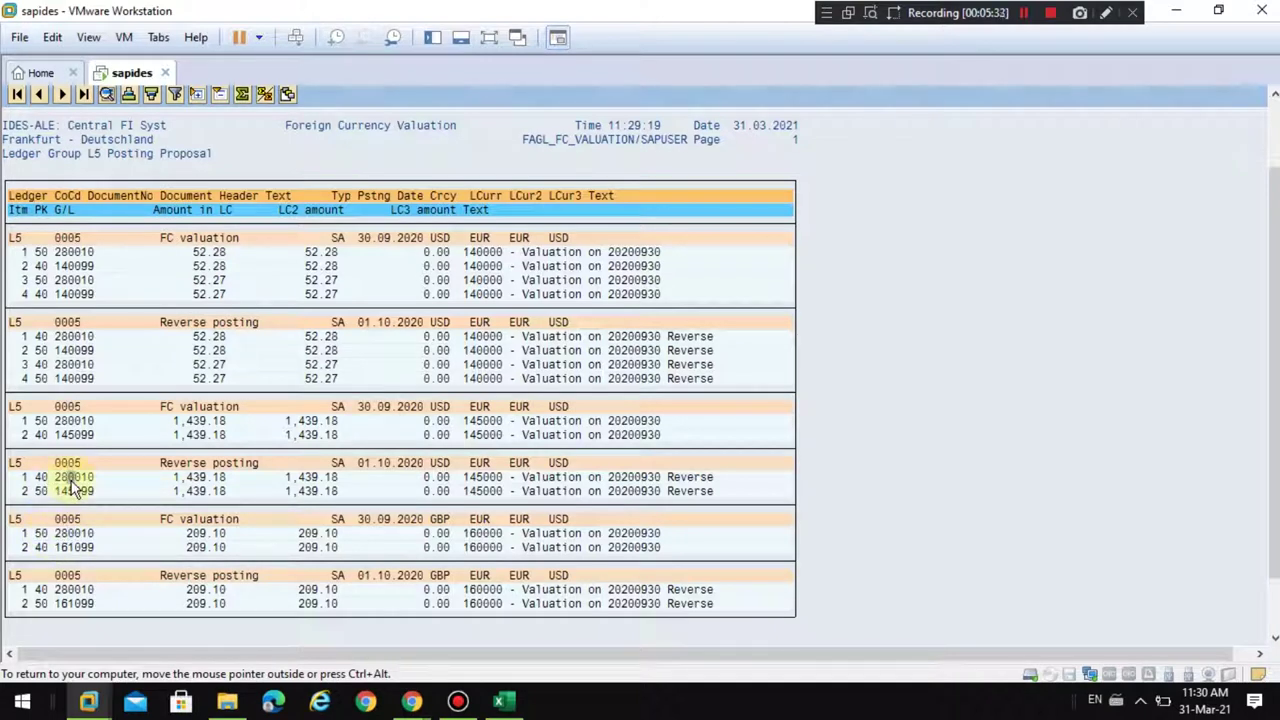
pyautogui.click(50, 422)
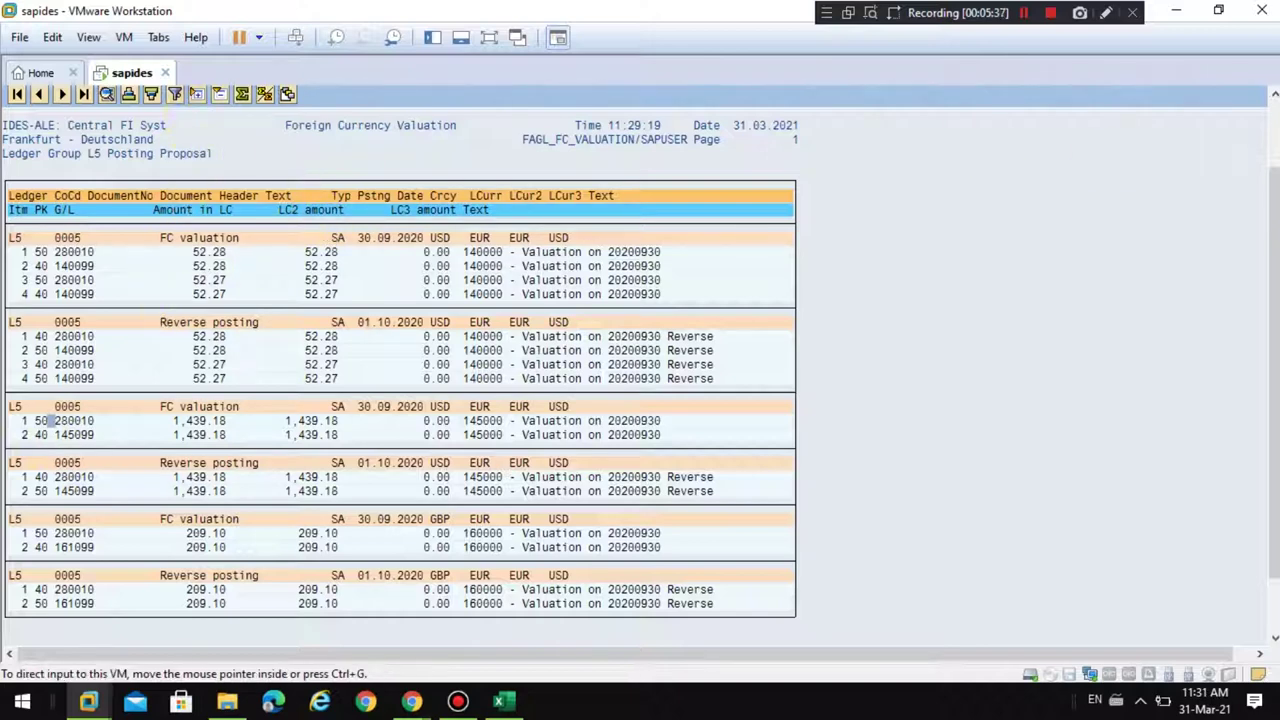
pyautogui.click(1024, 12)
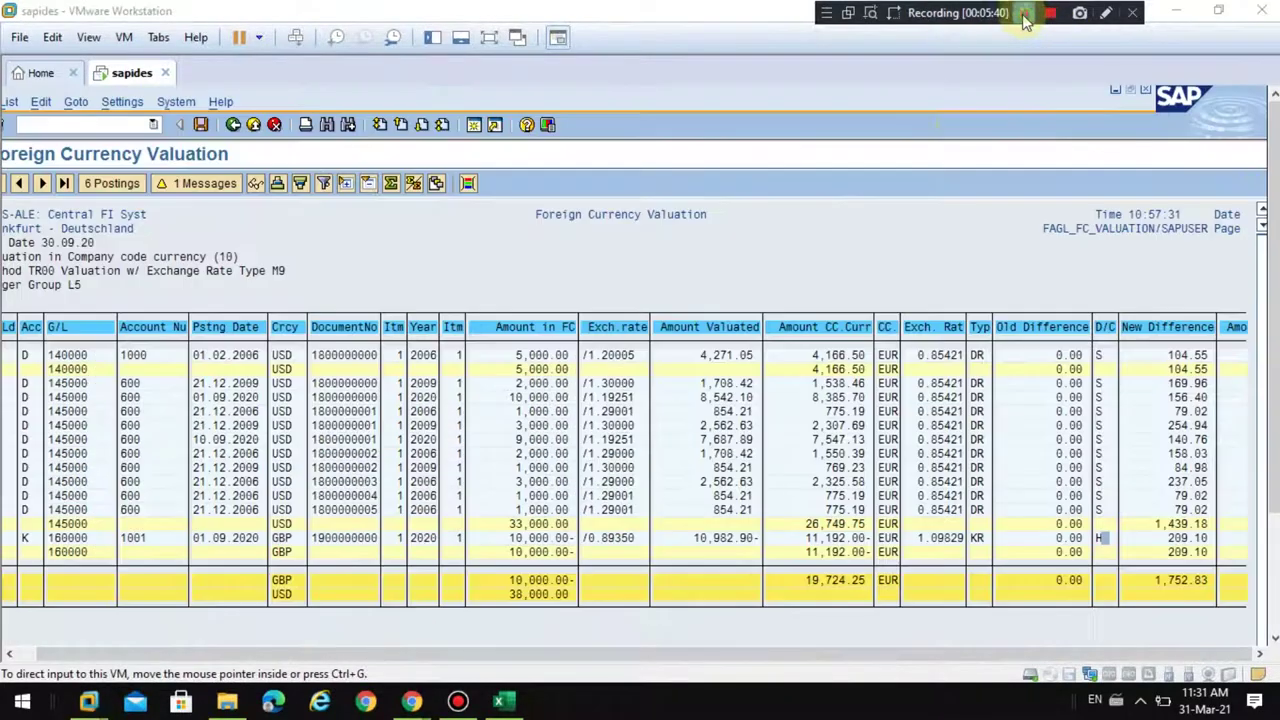